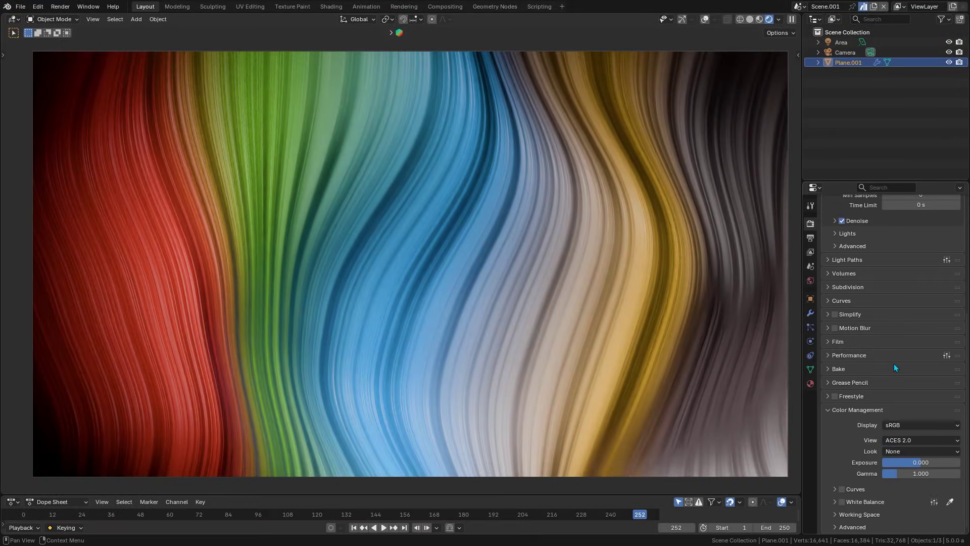
# Change the hair render's Color Management View from ACES 2.0 to ACES 1.3
pyautogui.click(910, 438)
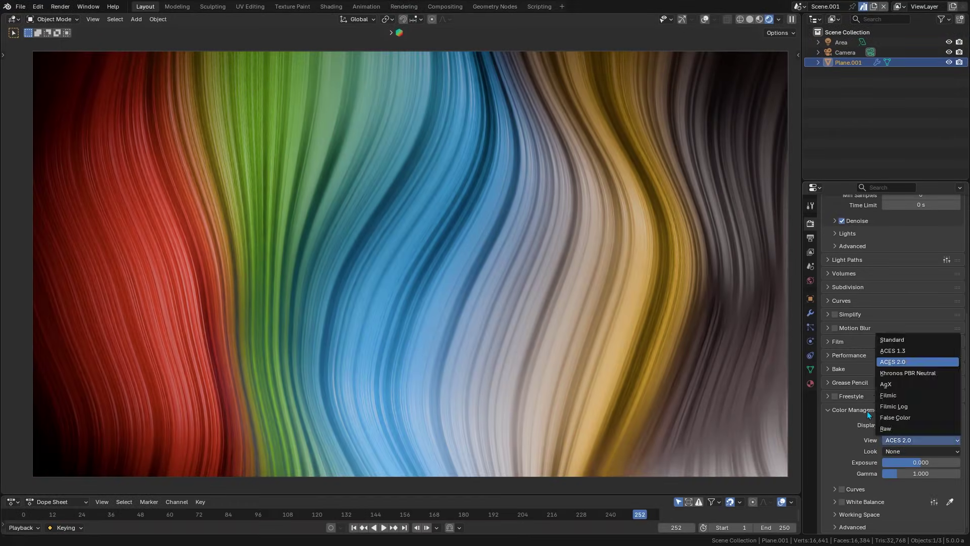
pyautogui.click(894, 350)
pyautogui.click(902, 442)
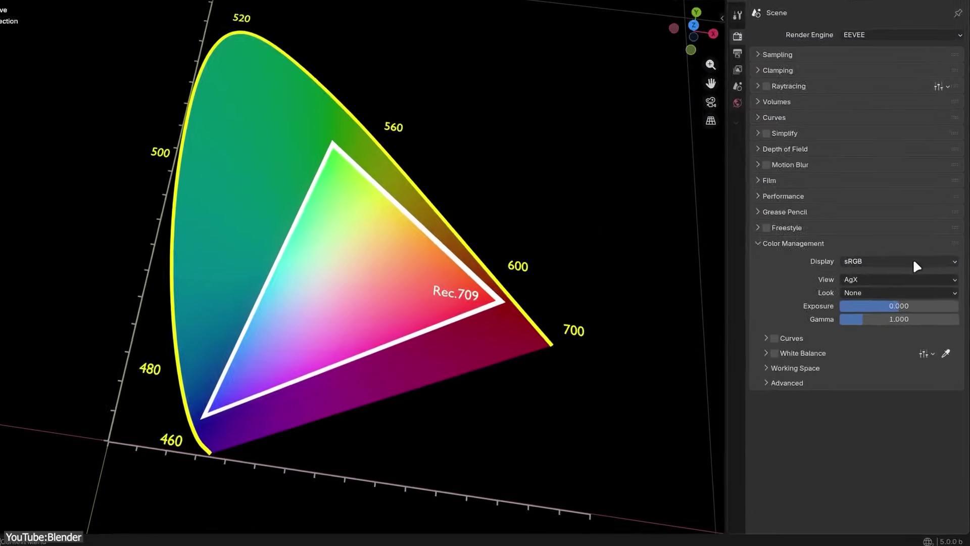
pyautogui.click(918, 283)
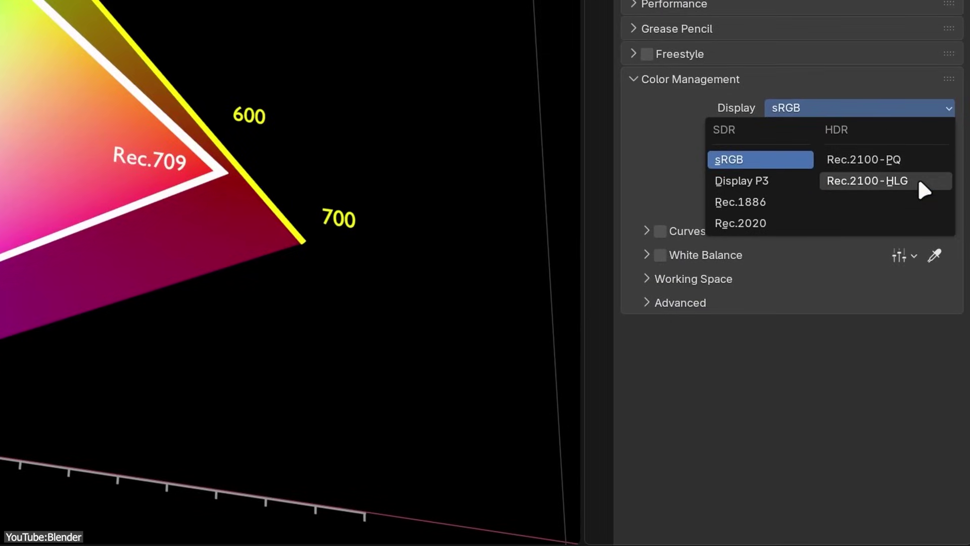
pyautogui.click(929, 138)
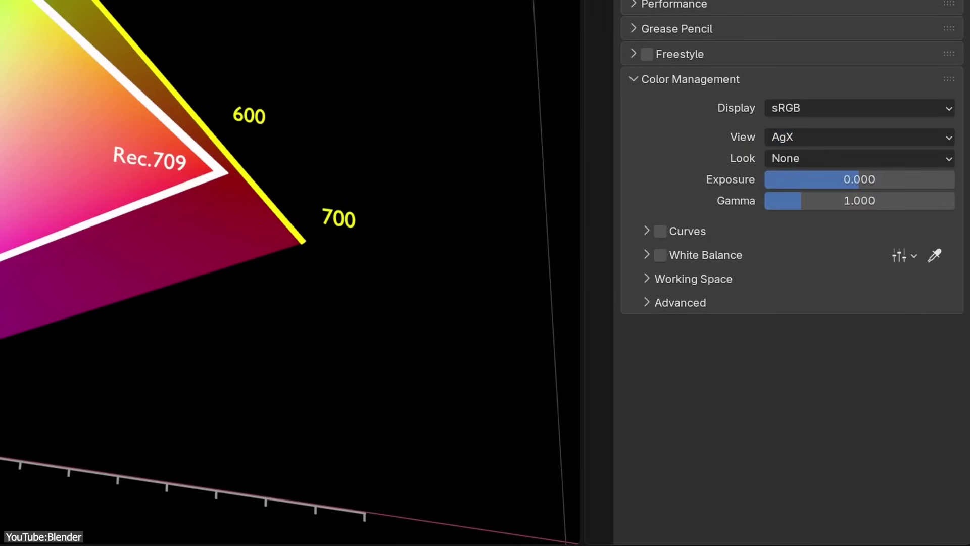
pyautogui.click(746, 279)
pyautogui.click(805, 305)
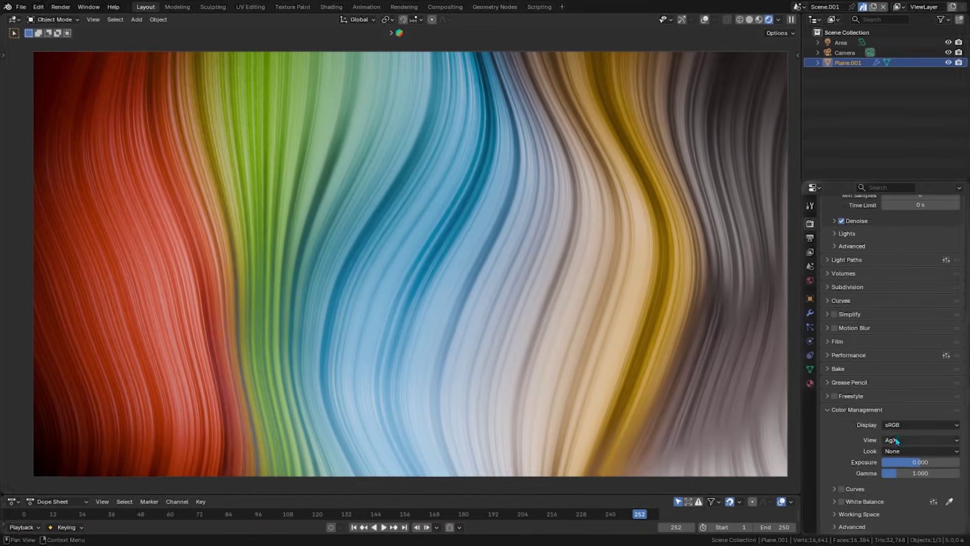
# Cycle the View transform through Filmic, Standard, ACES 2.0 and Khronos PBR Neutral, ending on Raw
pyautogui.click(895, 439)
pyautogui.click(888, 395)
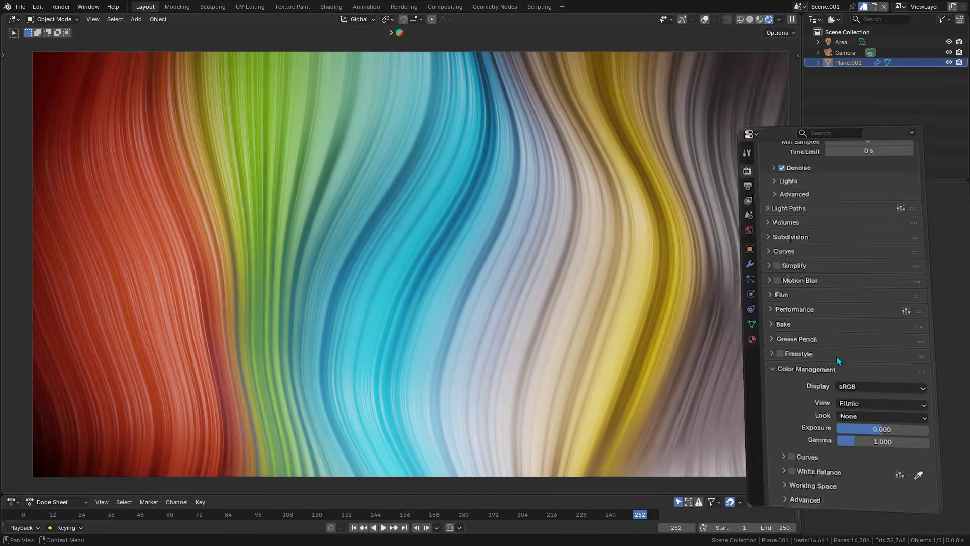
pyautogui.click(791, 377)
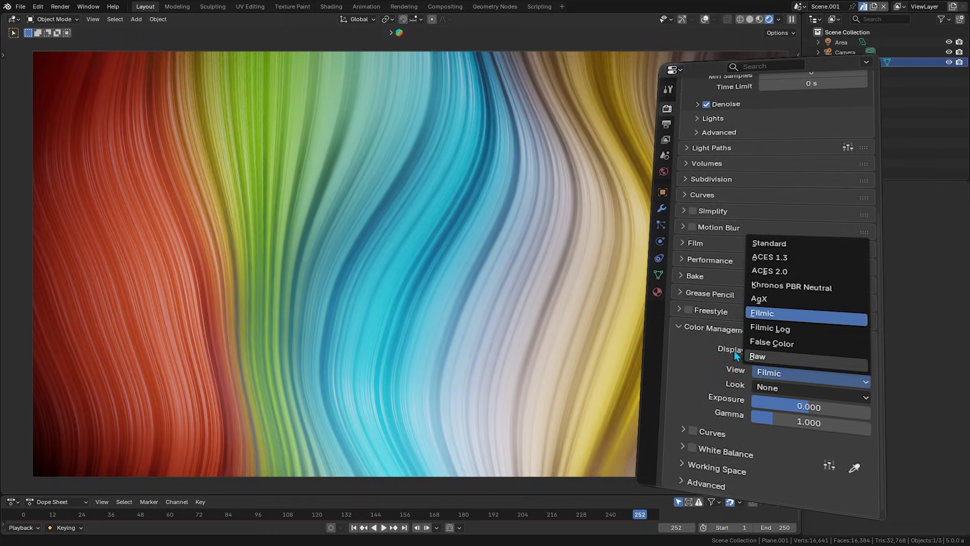
pyautogui.click(767, 244)
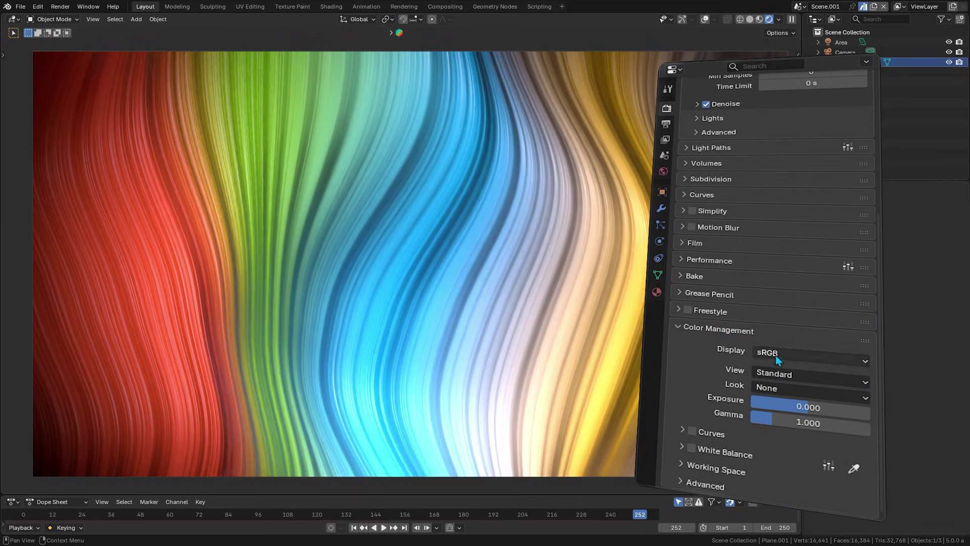
pyautogui.click(773, 374)
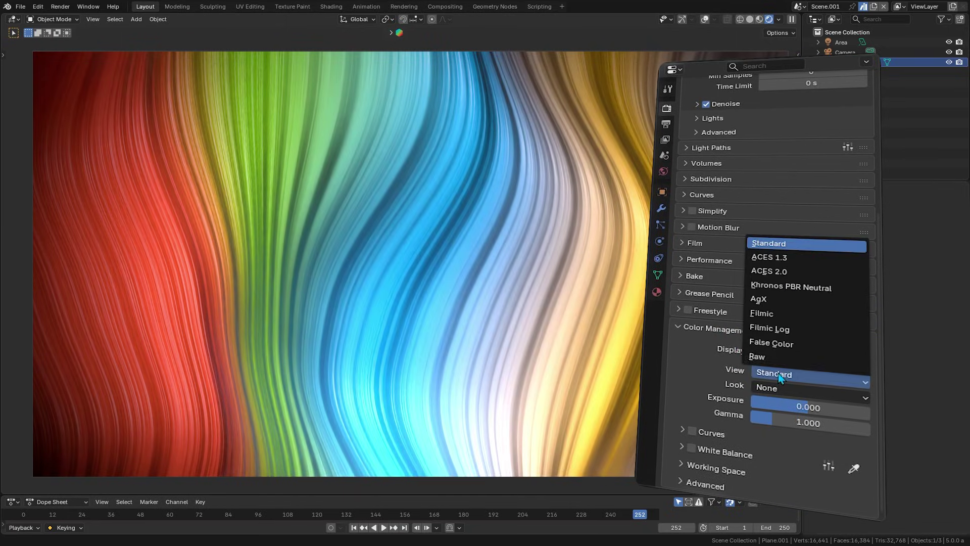
pyautogui.click(771, 271)
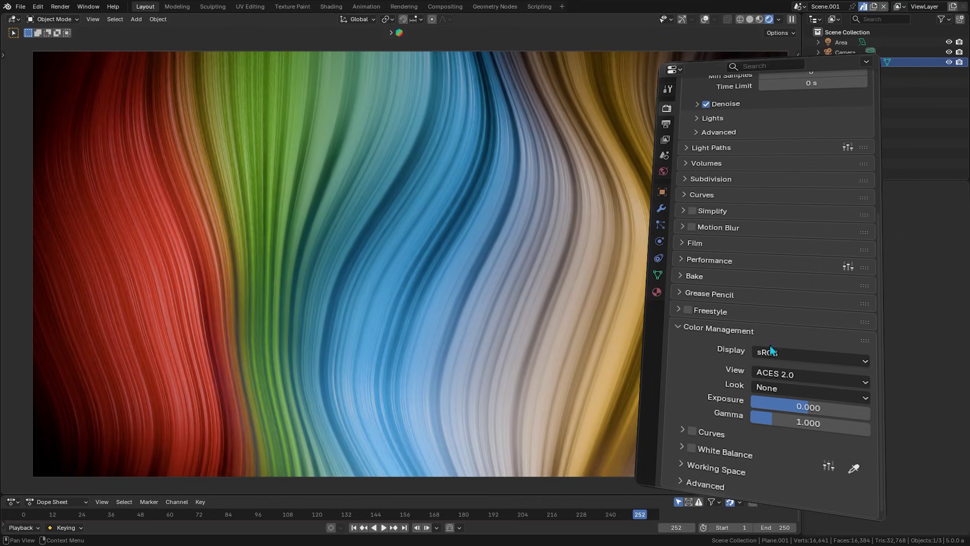
pyautogui.click(771, 374)
pyautogui.click(793, 287)
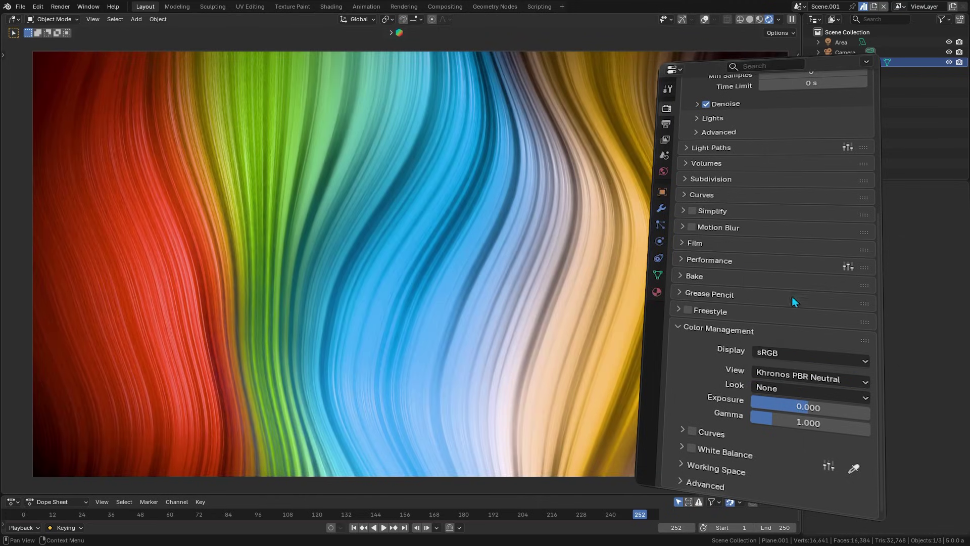
pyautogui.click(788, 374)
pyautogui.click(775, 359)
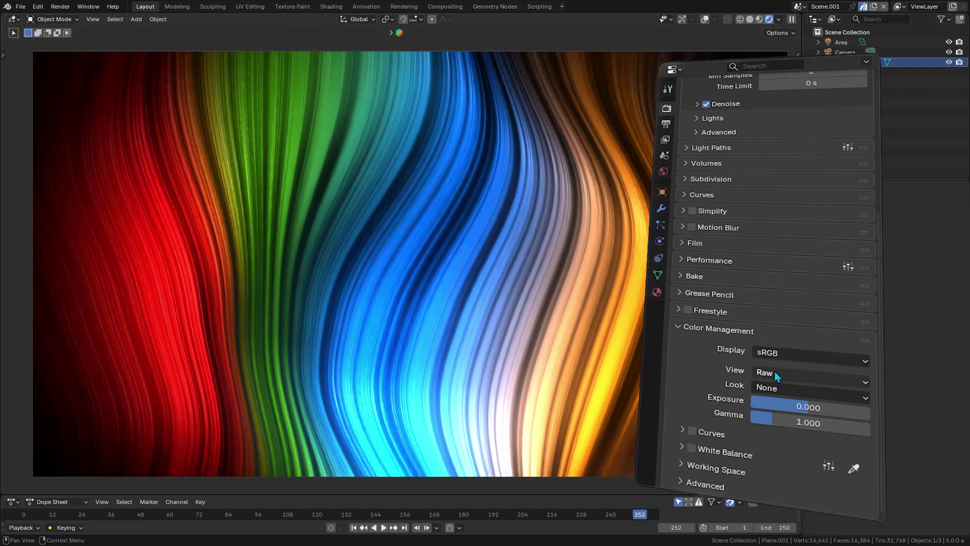
pyautogui.click(774, 372)
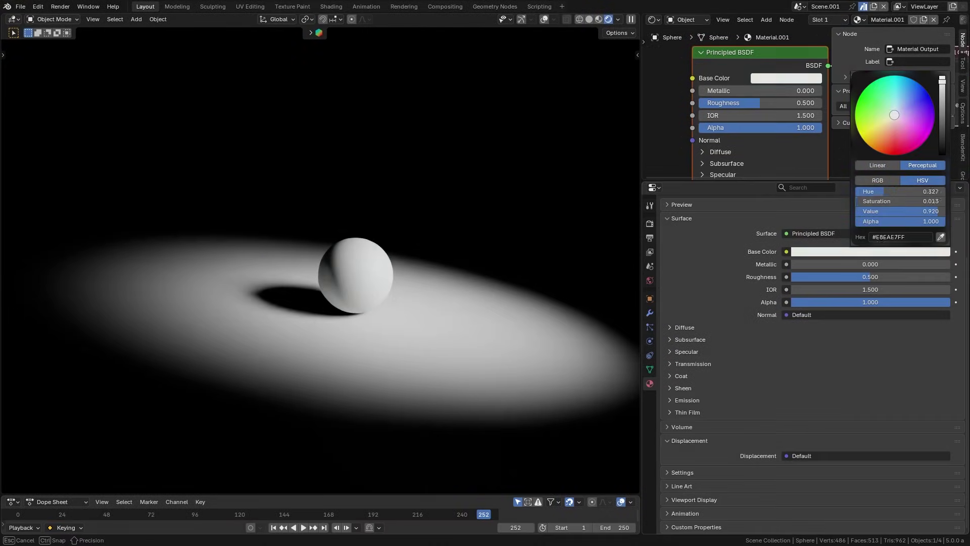
# Make the sphere's Base Color red, then set the Styles effect to Chromatic Aberration, then Sepia
pyautogui.moveTo(910, 114); pyautogui.dragTo(849, 186)
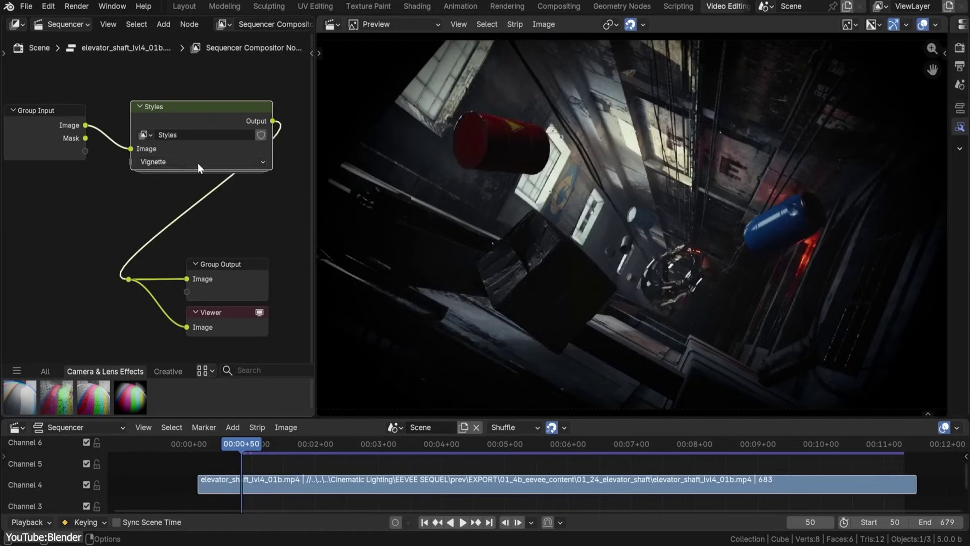
pyautogui.click(198, 162)
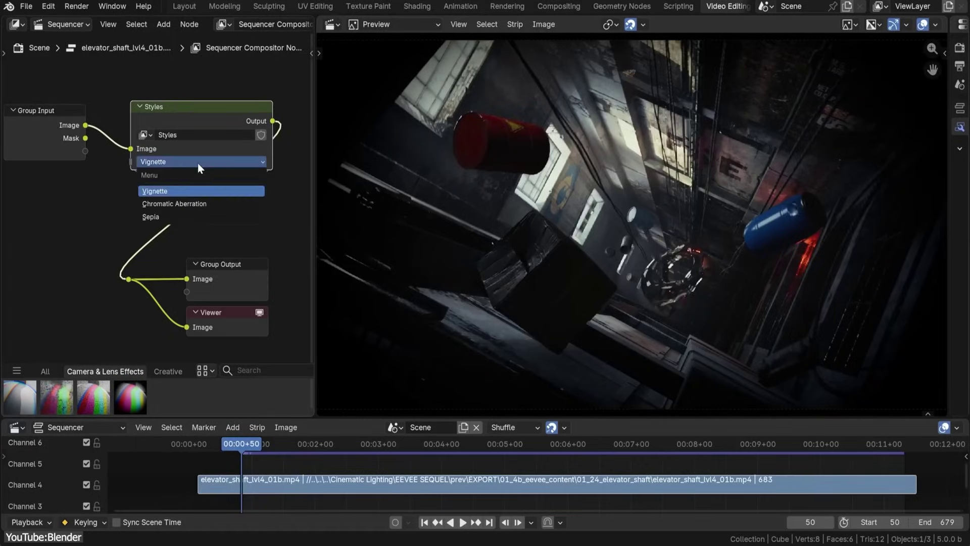
pyautogui.click(187, 203)
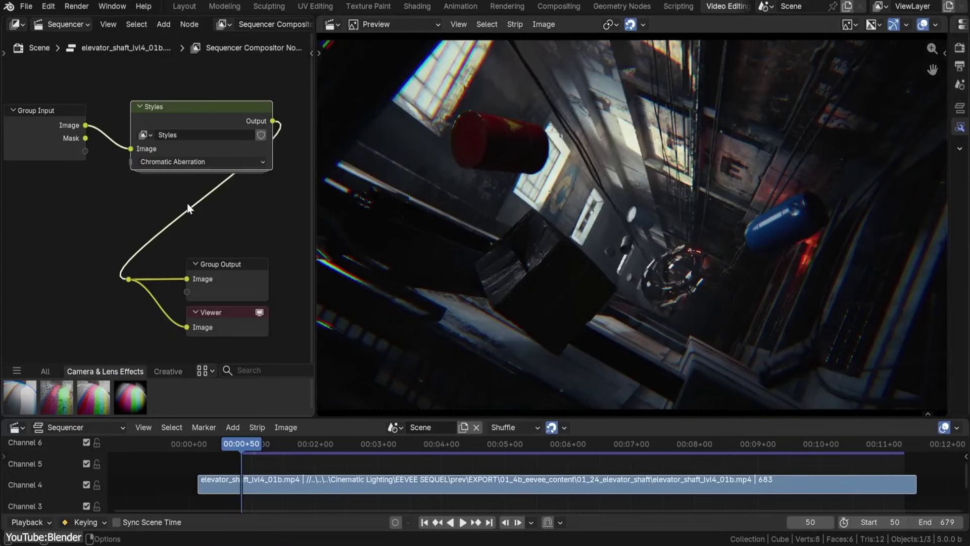
pyautogui.click(193, 163)
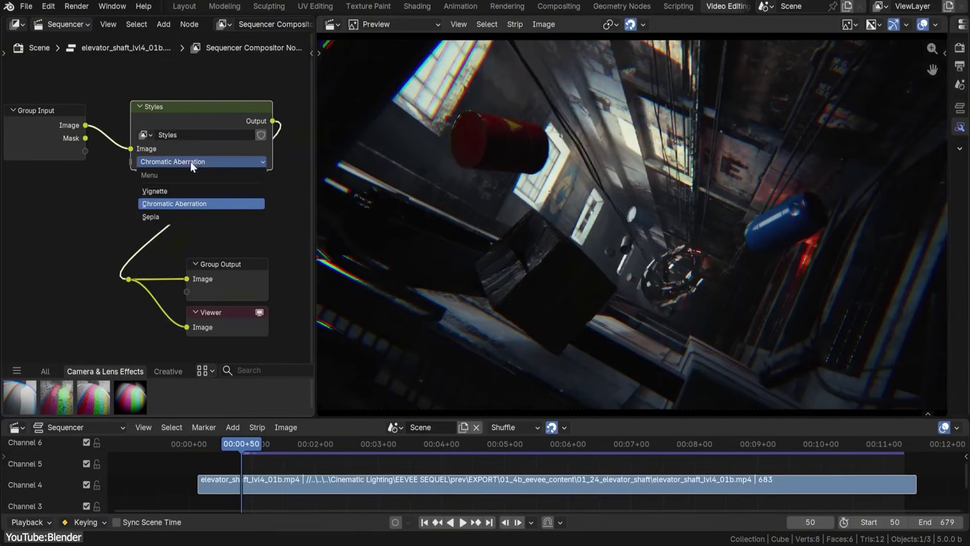
pyautogui.click(180, 217)
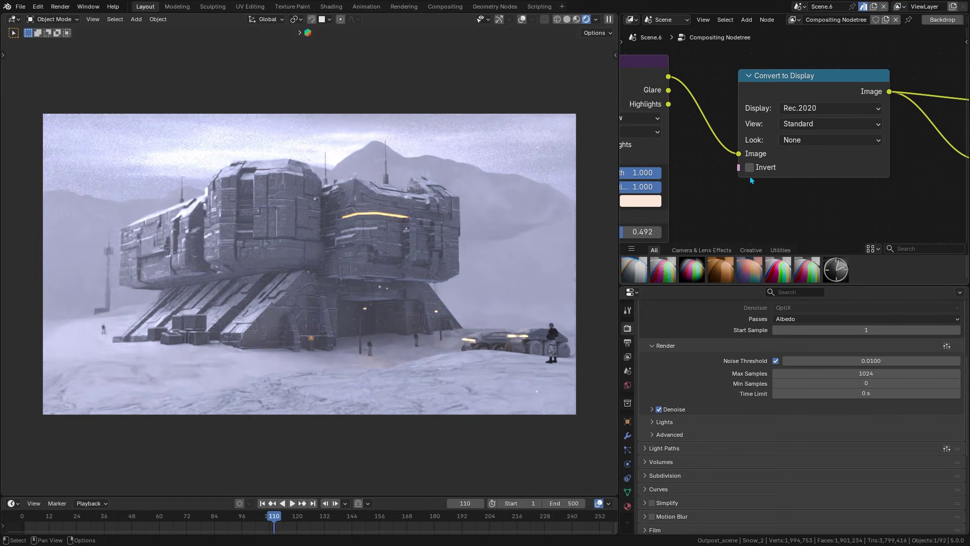
# Give the Convert to Display node sRGB display, trying AgX and Raw views before ACES 2.0
pyautogui.click(818, 108)
pyautogui.click(770, 134)
pyautogui.click(808, 124)
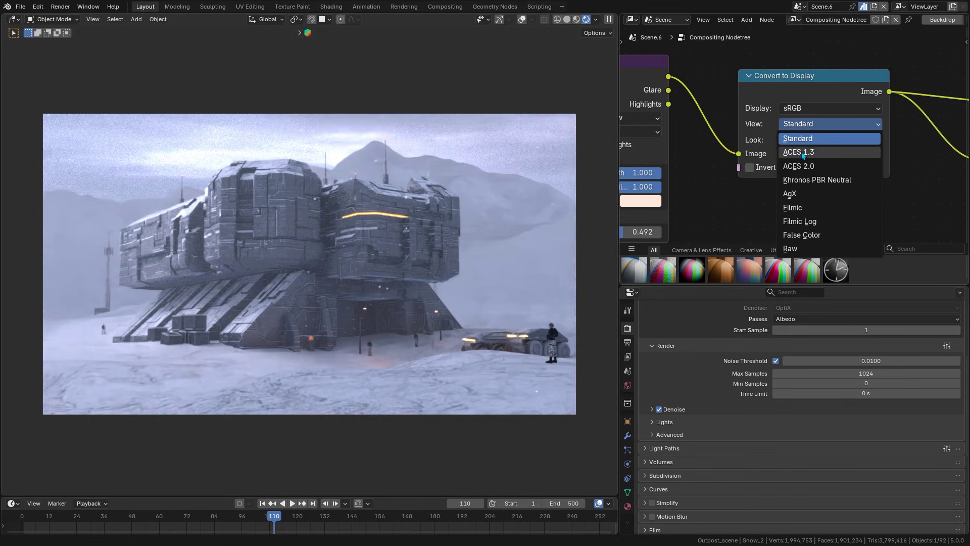
pyautogui.click(802, 192)
pyautogui.click(815, 125)
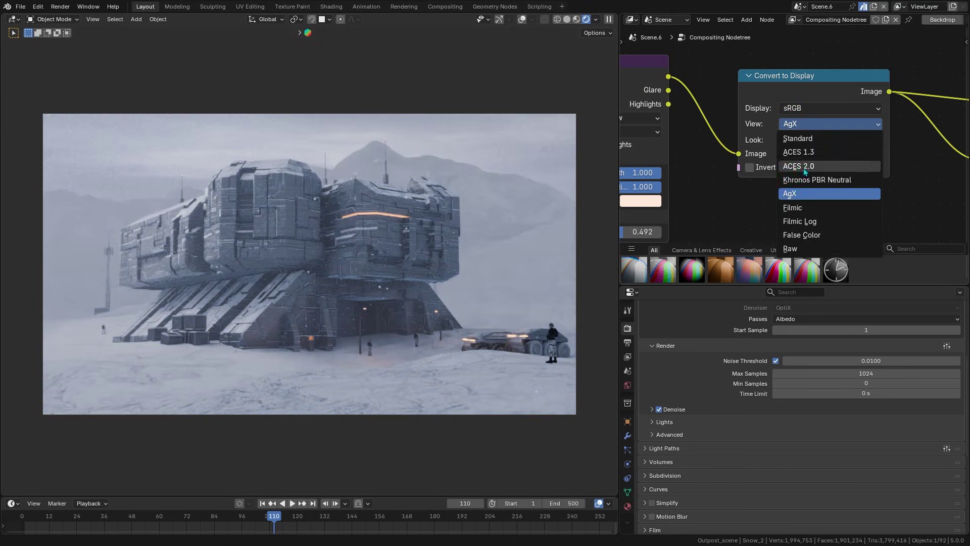
pyautogui.click(807, 248)
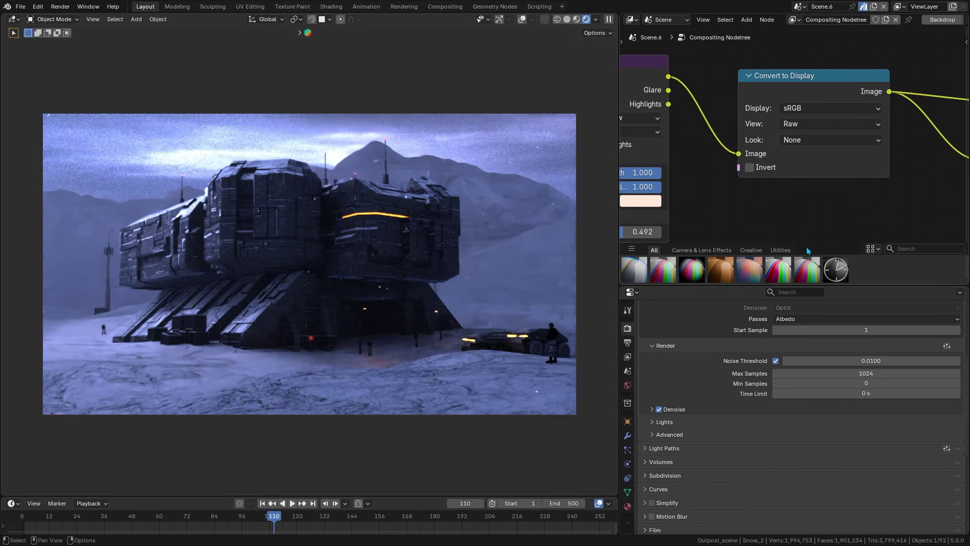
pyautogui.click(792, 126)
pyautogui.click(809, 167)
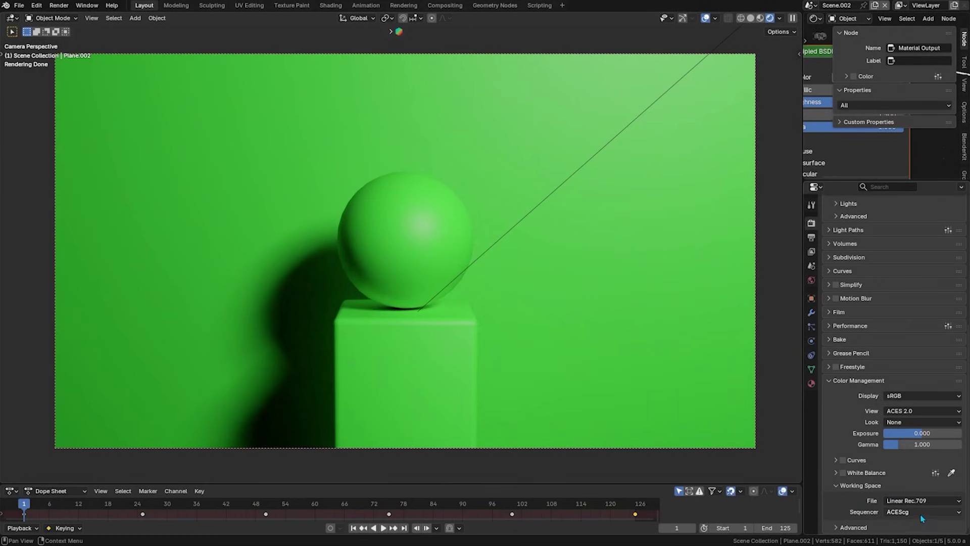
# Switch the Sequencer working space from ACEScg to Rec.2020
pyautogui.click(922, 511)
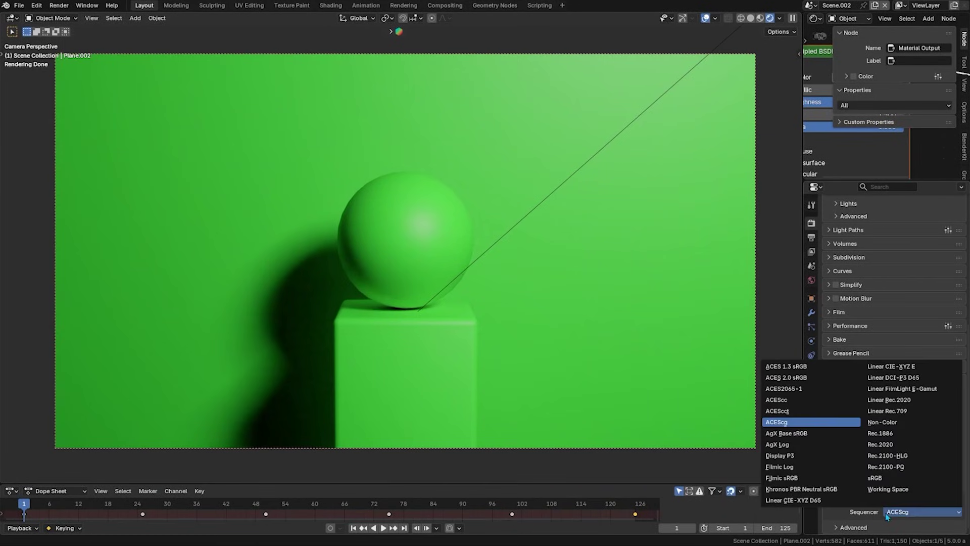
pyautogui.click(882, 445)
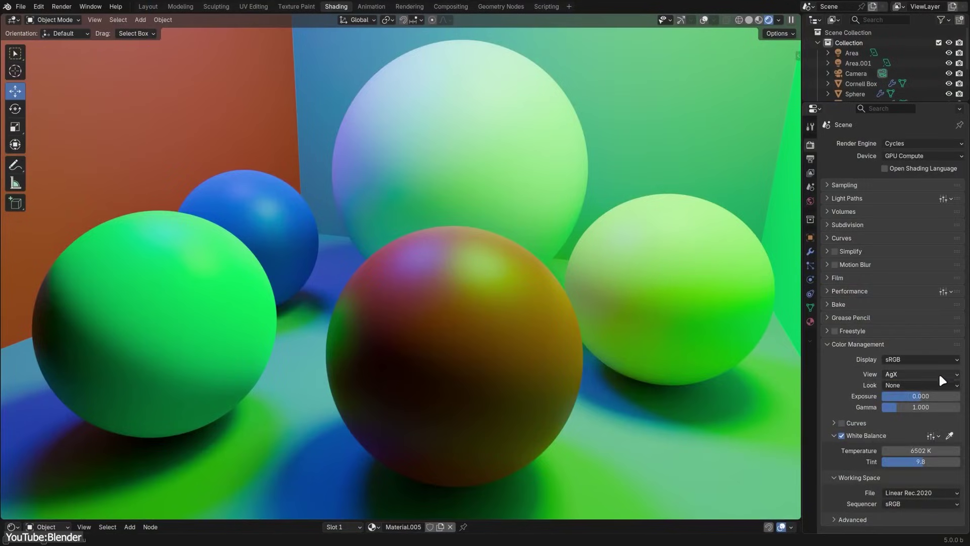
pyautogui.click(939, 372)
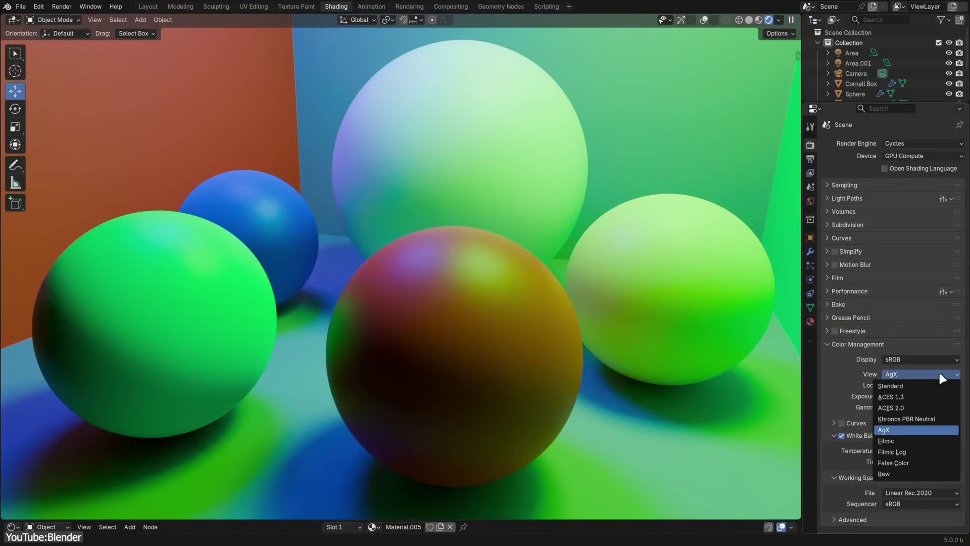
# Try Khronos PBR Neutral, return to AgX, and link Combine Color into the middle sphere's Base Color
pyautogui.click(947, 419)
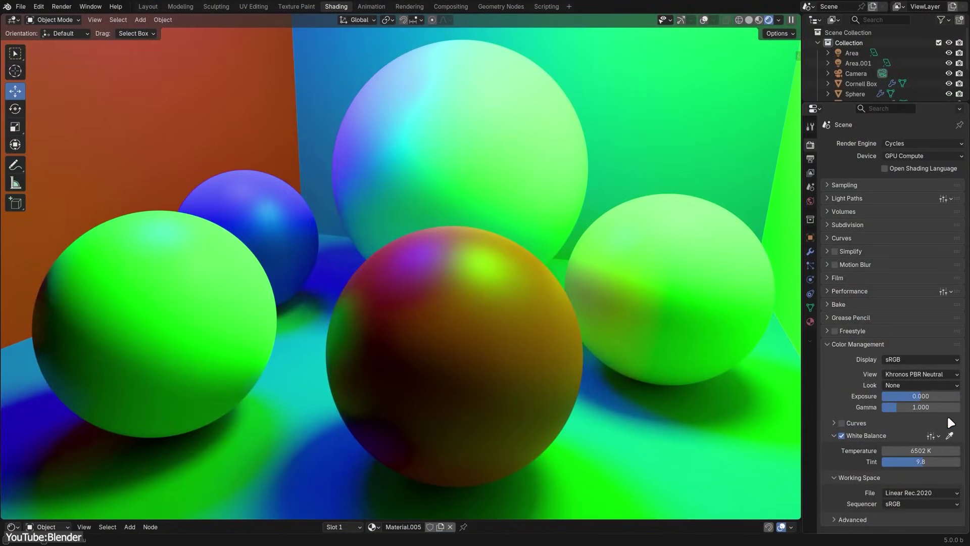
pyautogui.click(954, 374)
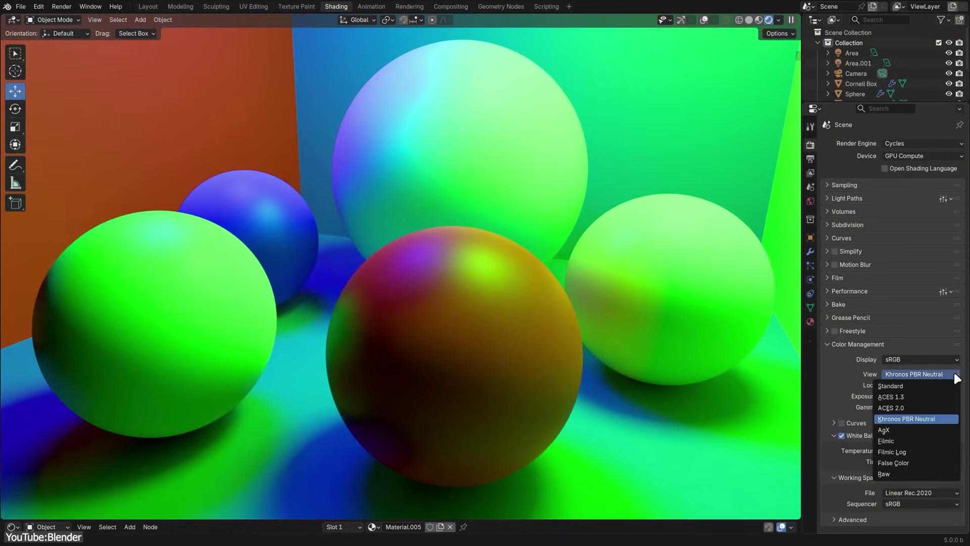
pyautogui.click(935, 427)
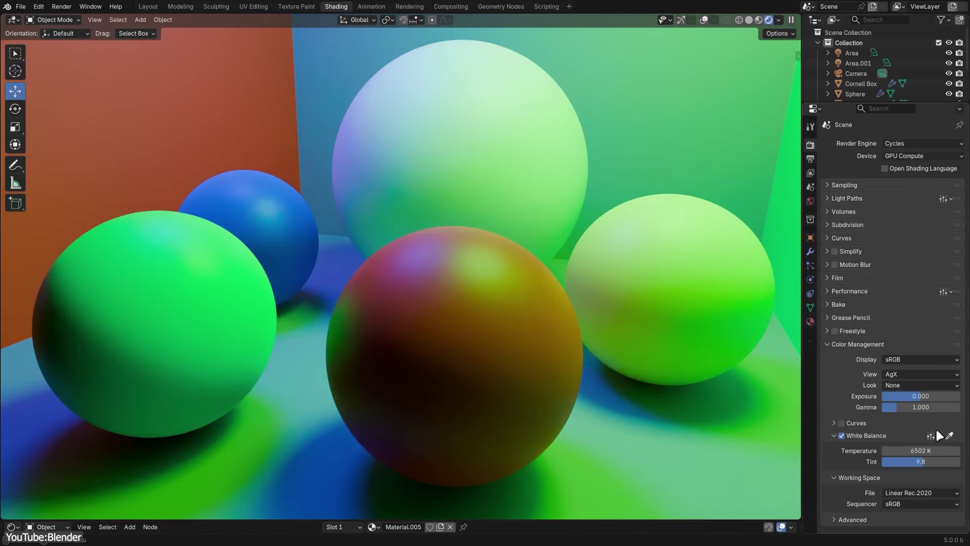
pyautogui.moveTo(707, 519); pyautogui.dragTo(707, 378)
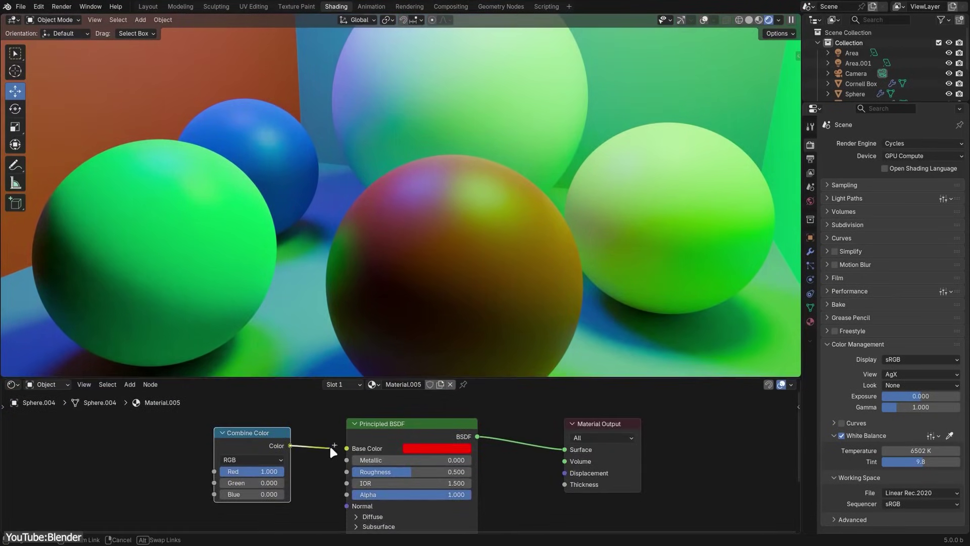
pyautogui.moveTo(330, 444); pyautogui.dragTo(347, 448)
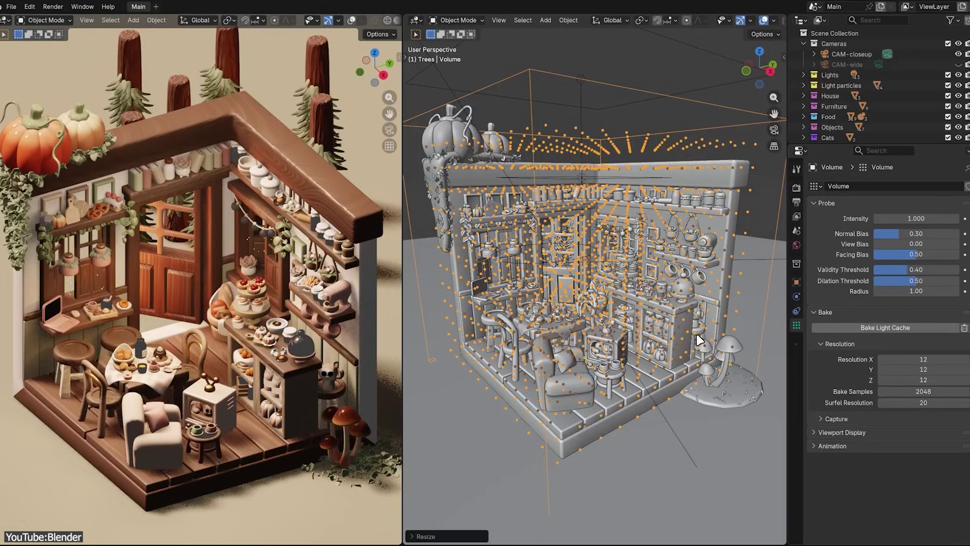
# Orbit the room scene to show more of the right wall and the light probe volume
pyautogui.moveTo(695, 331); pyautogui.dragTo(684, 310, button='middle')
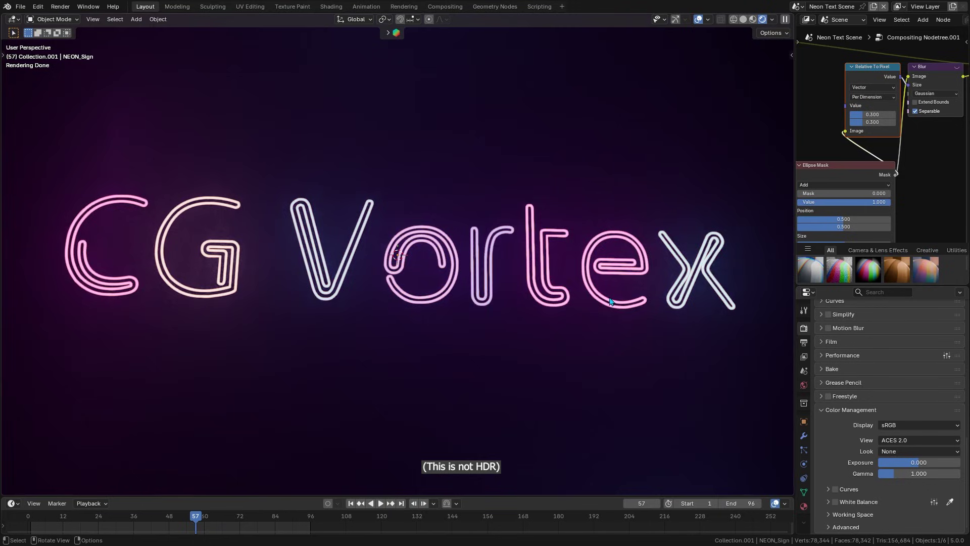
# Orbit sideways and tilt the view around the CG Vortex neon text
pyautogui.moveTo(611, 302); pyautogui.dragTo(562, 310, button='middle')
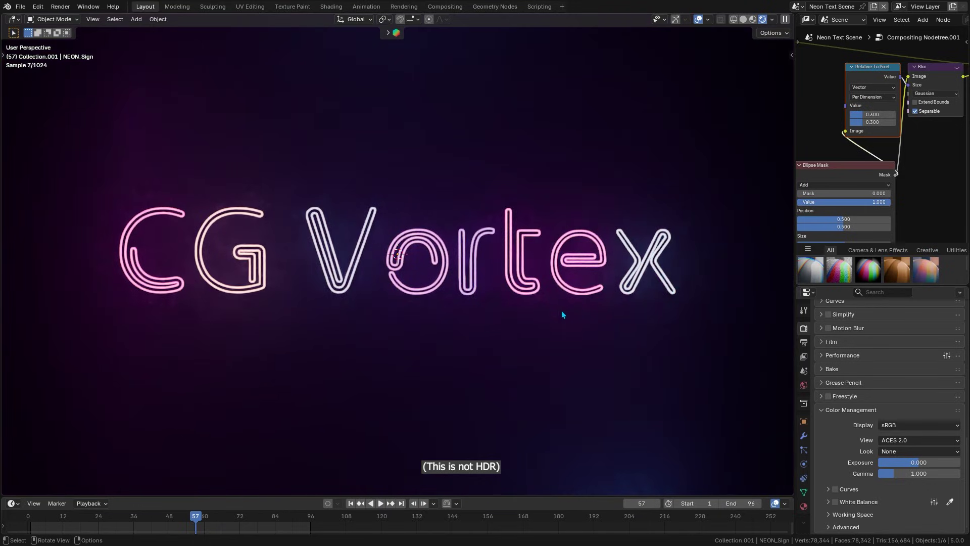
pyautogui.moveTo(562, 310); pyautogui.dragTo(594, 244, button='middle')
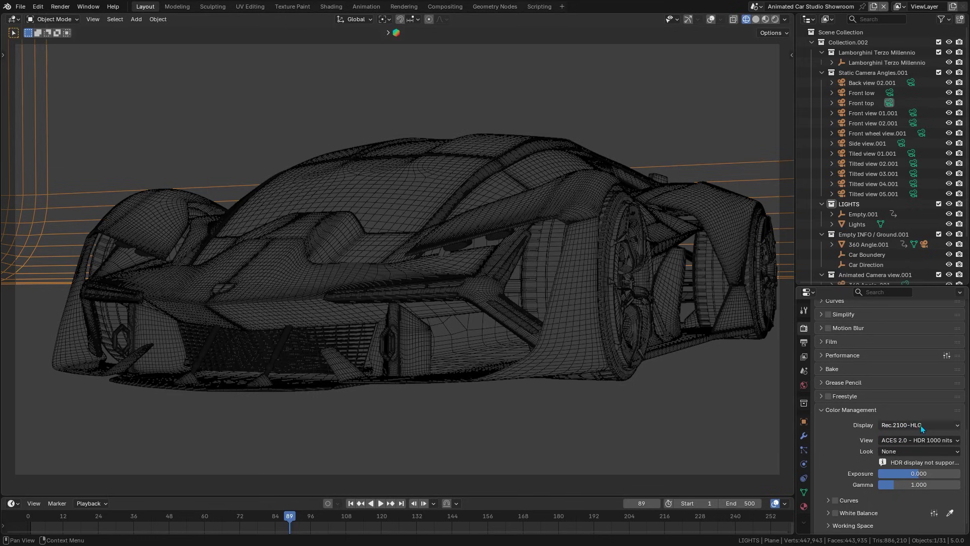
# Open the Color Management Display list showing the SDR and HDR display devices
pyautogui.click(889, 426)
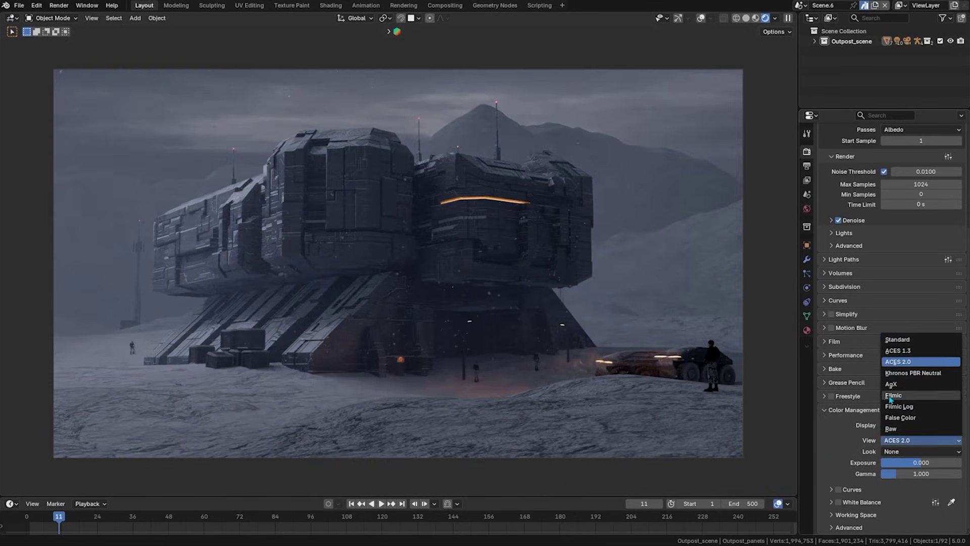
# Set the View transform to Raw and make the World Surface colour a more saturated blue-grey
pyautogui.click(890, 428)
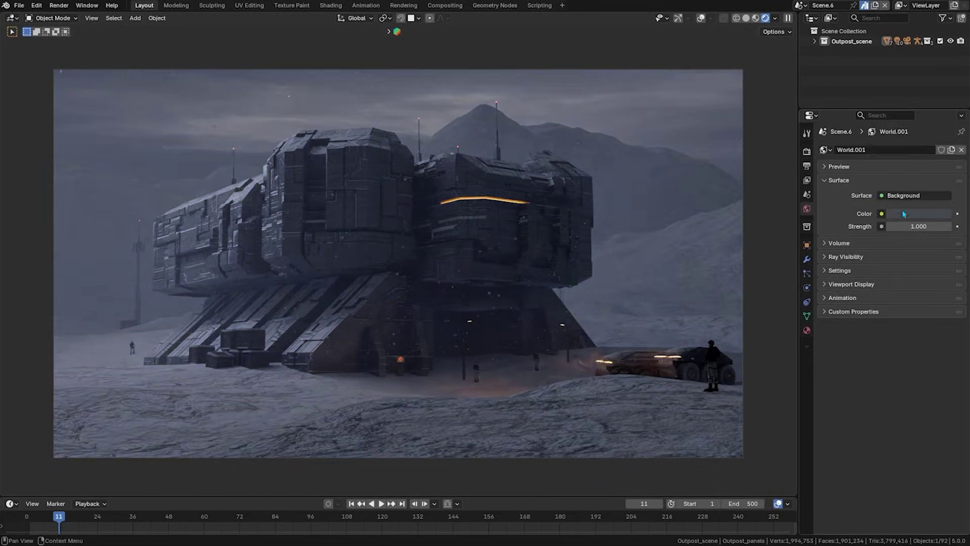
pyautogui.click(902, 212)
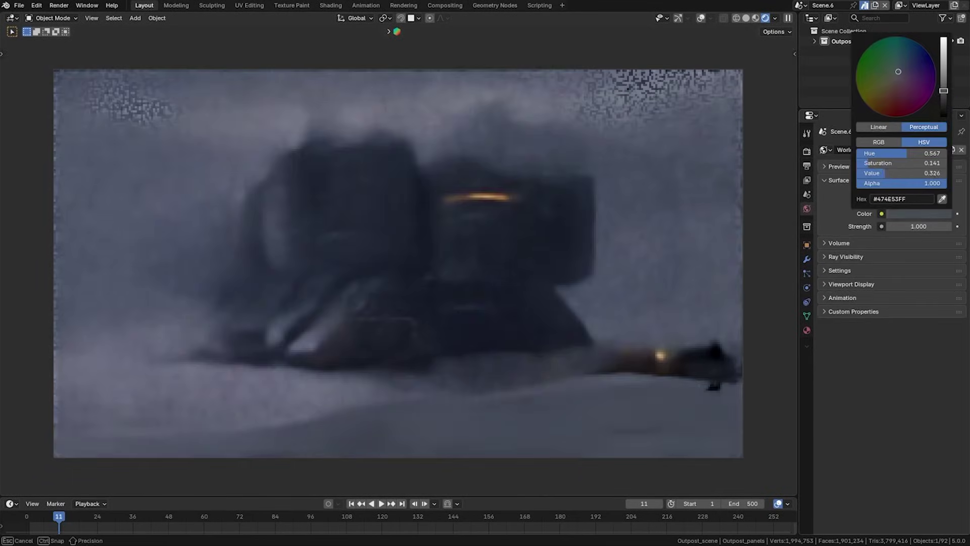
pyautogui.moveTo(898, 70); pyautogui.dragTo(903, 67)
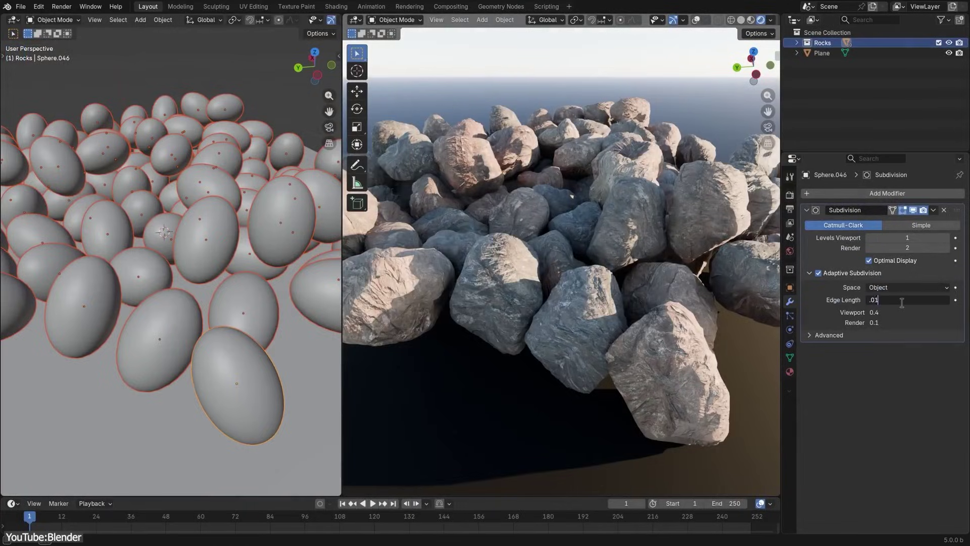
# Confirm 0.01 m as the rocks' adaptive subdivision edge length
pyautogui.press('Return')
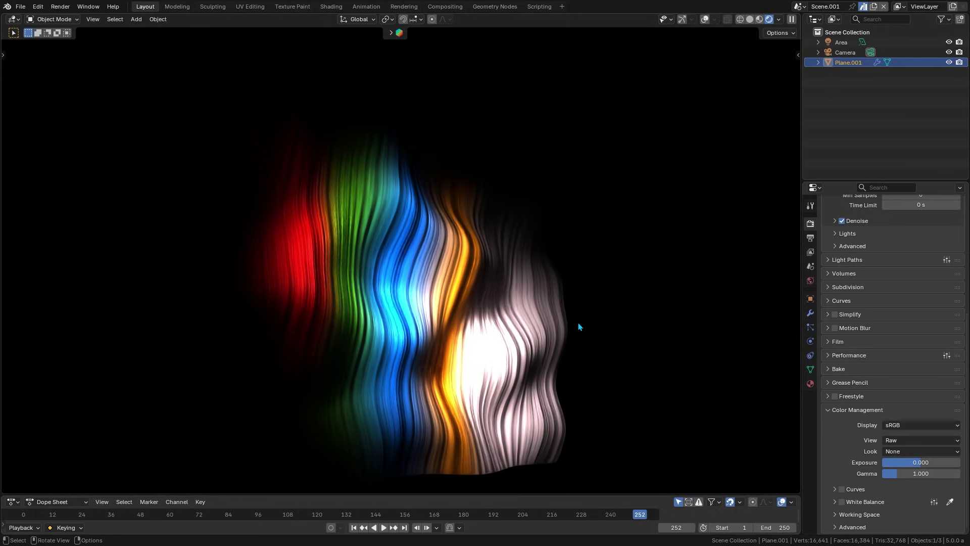
# Switch the wavy plane's view transform between Standard and ACES 2.0 twice, ending on ACES 2.0
pyautogui.click(931, 439)
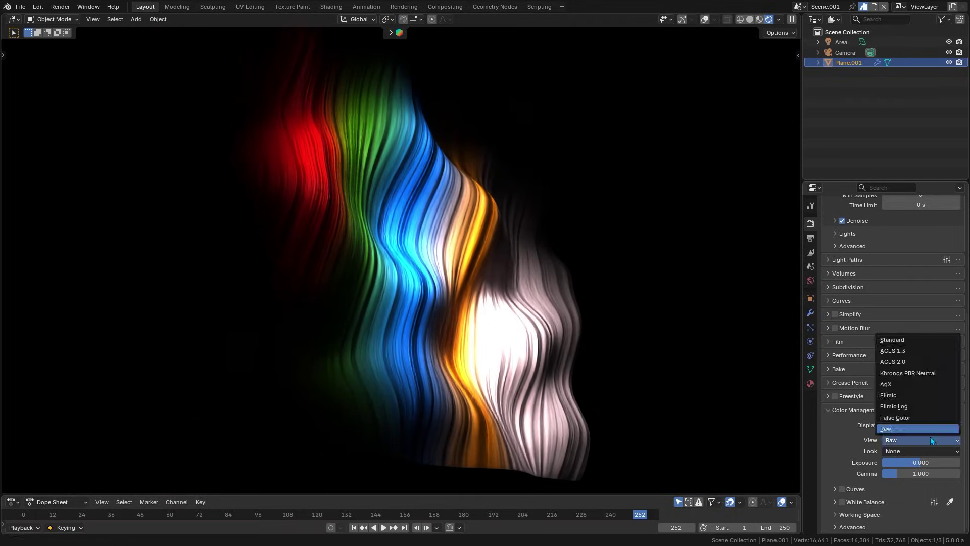
pyautogui.click(914, 339)
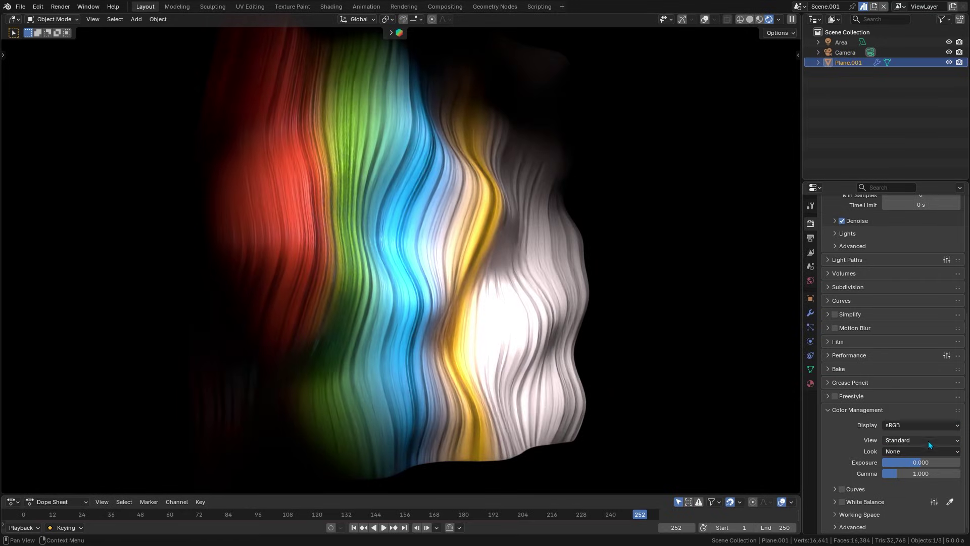
pyautogui.click(928, 441)
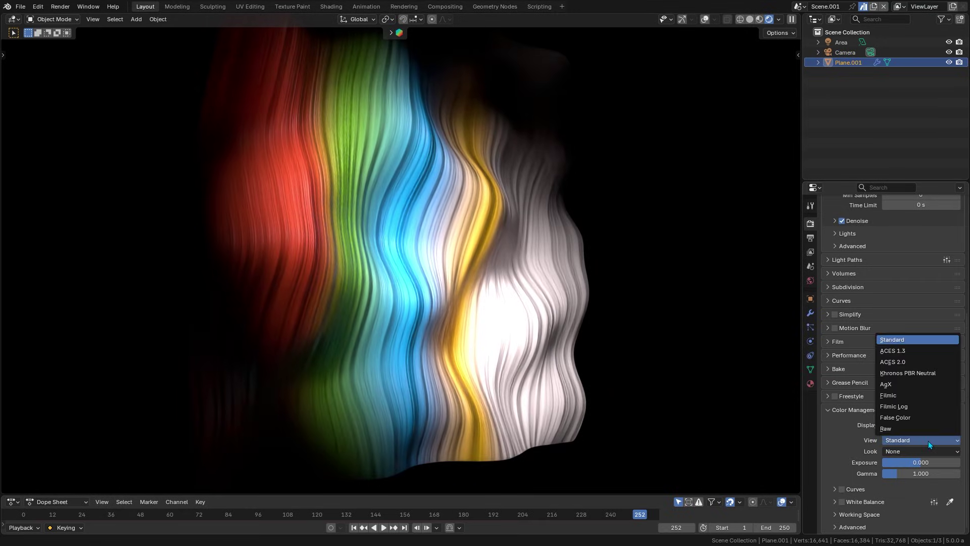
pyautogui.click(901, 365)
pyautogui.moveTo(637, 324); pyautogui.dragTo(553, 290, button='middle')
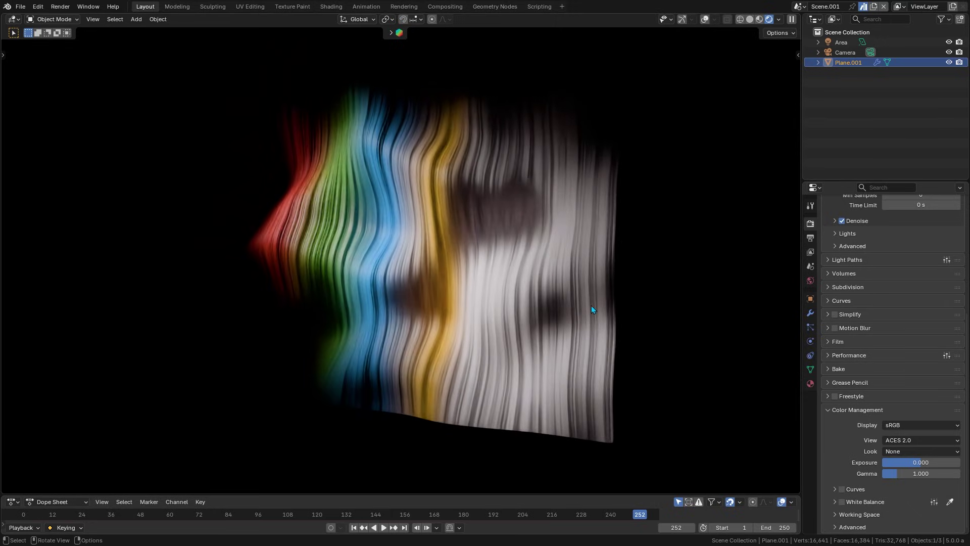
pyautogui.click(920, 425)
pyautogui.click(908, 440)
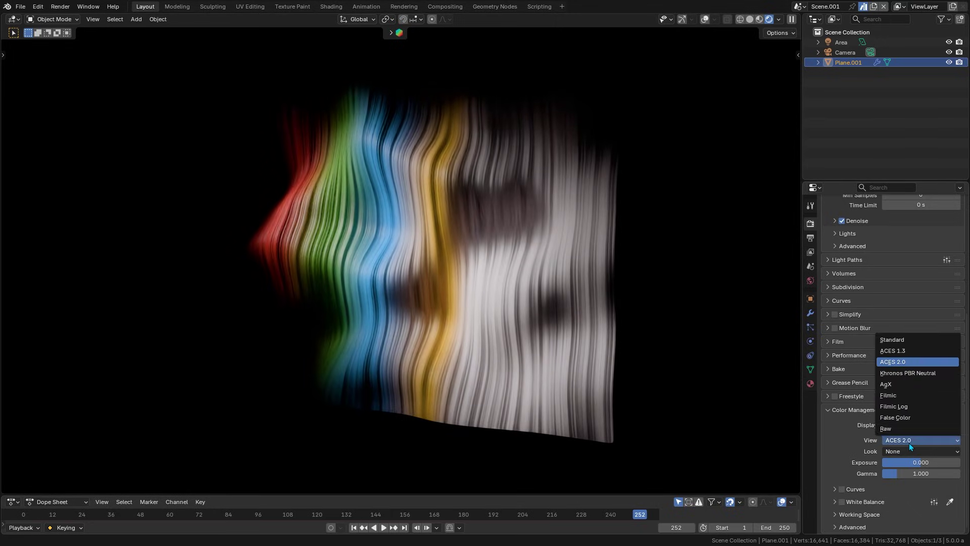
pyautogui.click(885, 345)
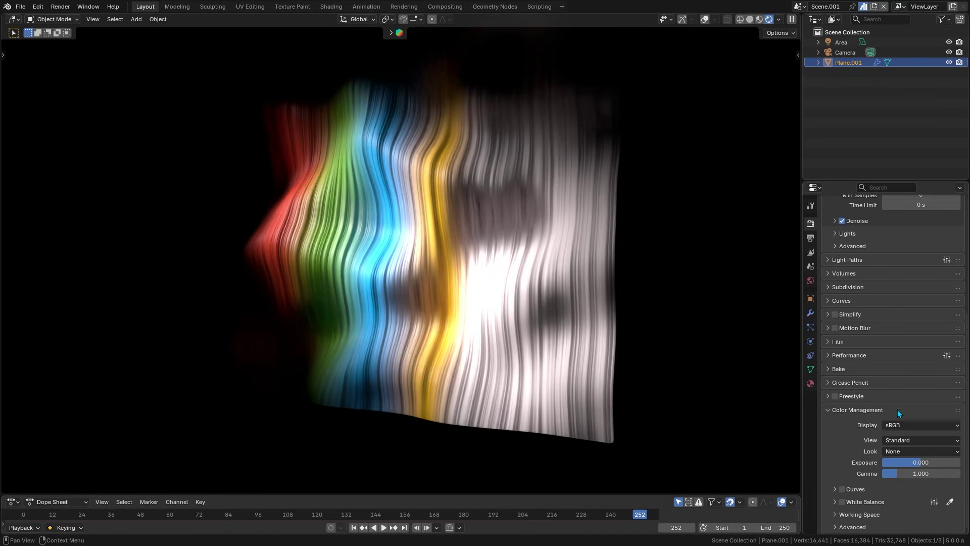
pyautogui.click(896, 439)
pyautogui.click(898, 361)
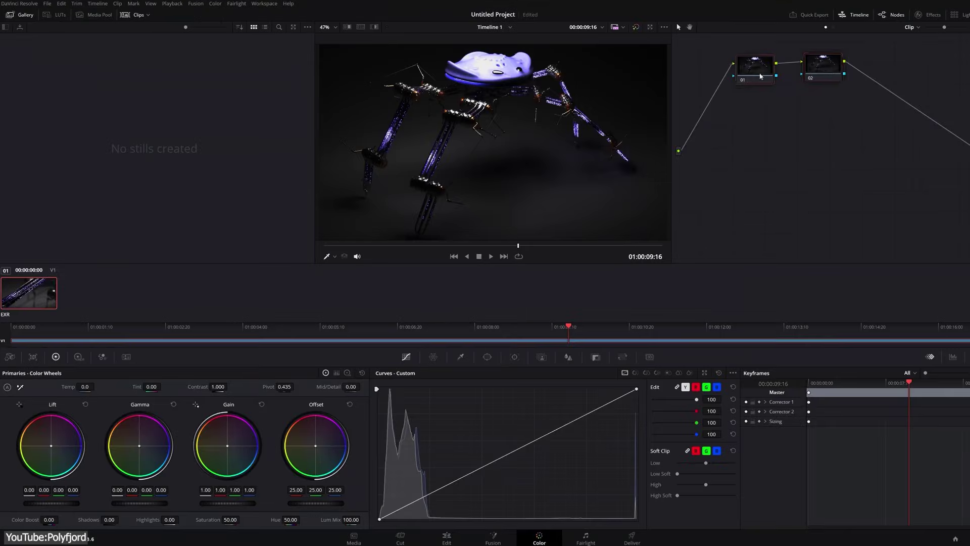
# Apply a conversion LUT to the spider robot's grading node and widen the image viewer
pyautogui.rightClick(760, 76)
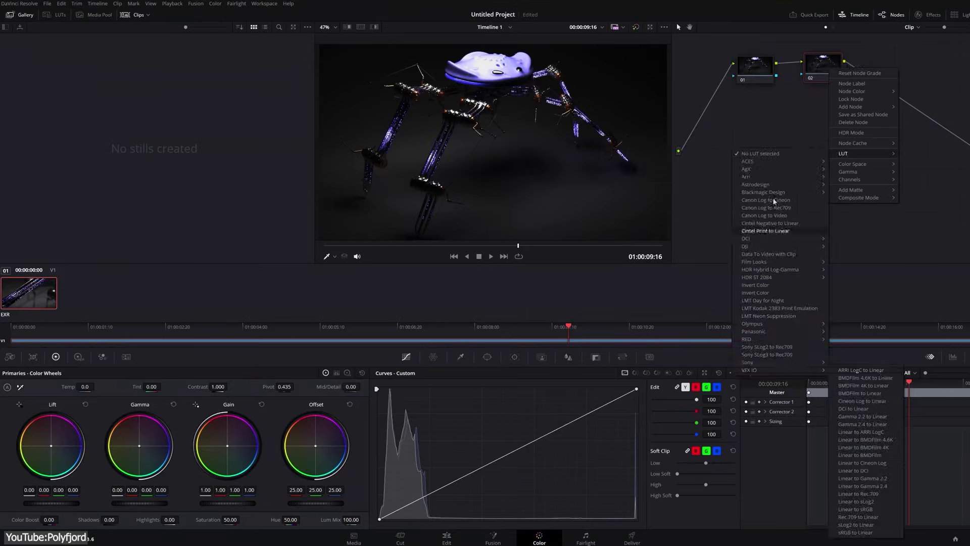
pyautogui.click(859, 101)
pyautogui.moveTo(316, 138); pyautogui.dragTo(271, 137)
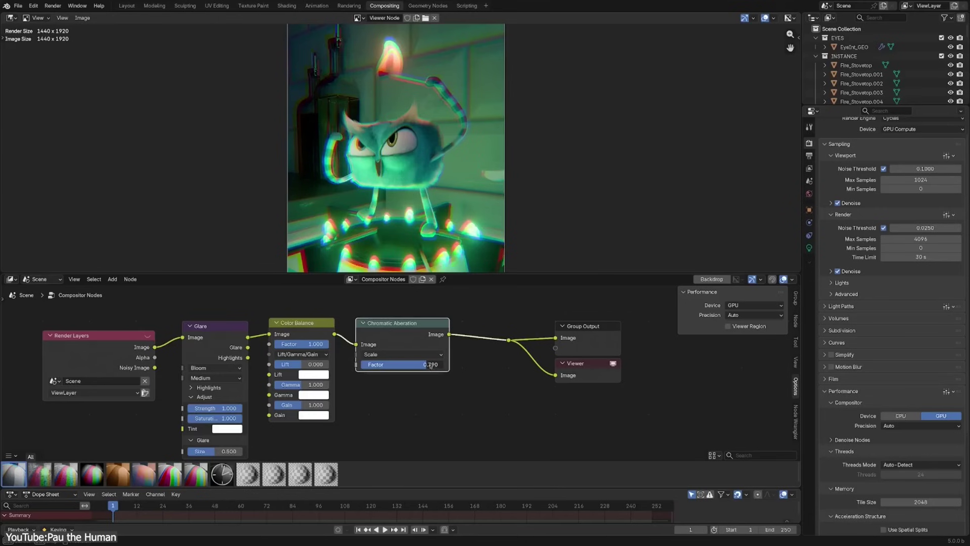
# Lower the Chromatic Aberration factor to about 0.53 and set the Color Balance gain to orange-red
pyautogui.moveTo(430, 366); pyautogui.dragTo(404, 366)
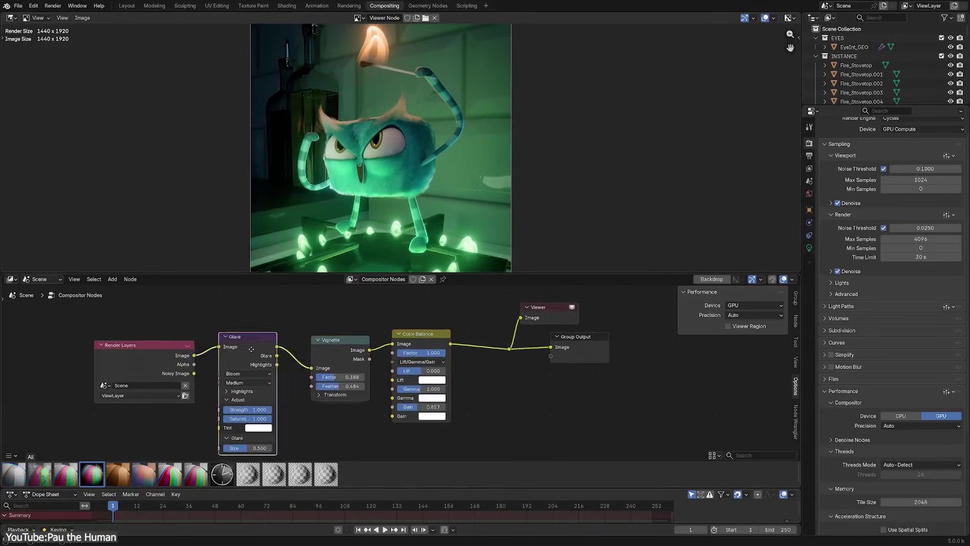
pyautogui.moveTo(251, 348); pyautogui.dragTo(200, 342)
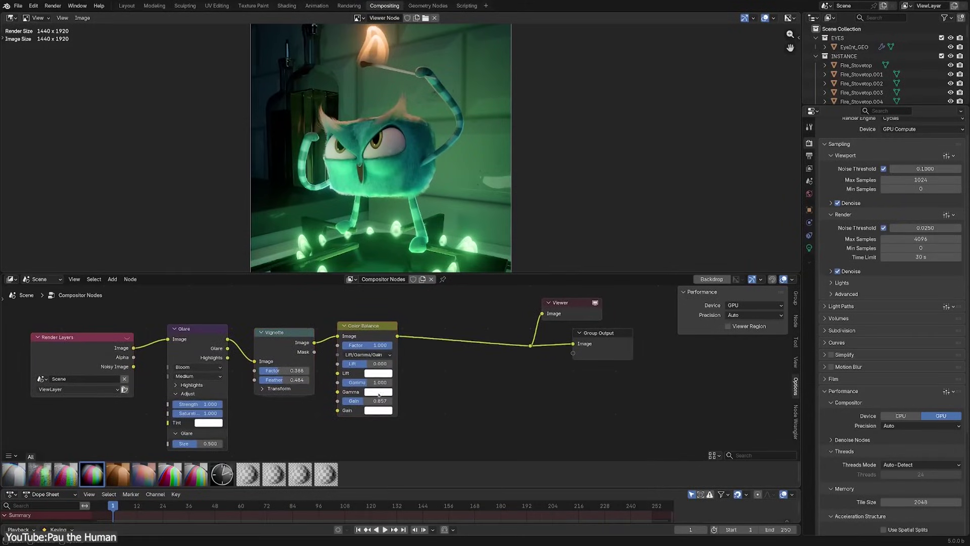
pyautogui.click(378, 410)
pyautogui.click(378, 409)
pyautogui.click(392, 328)
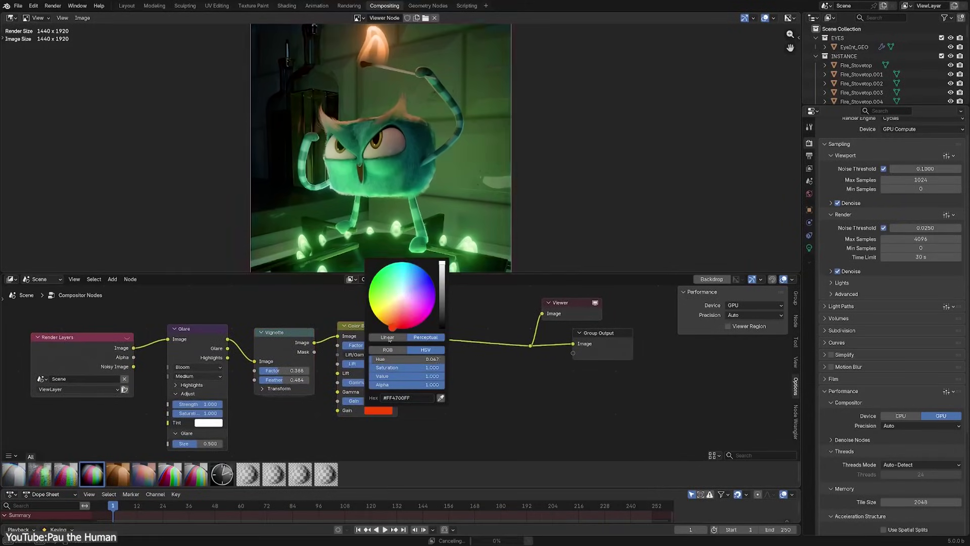
pyautogui.moveTo(384, 332); pyautogui.dragTo(366, 336, button='middle')
# Insert a Color Correction node into the chain, with Color Balance moved after it
pyautogui.rightClick(366, 336)
pyautogui.press('Escape')
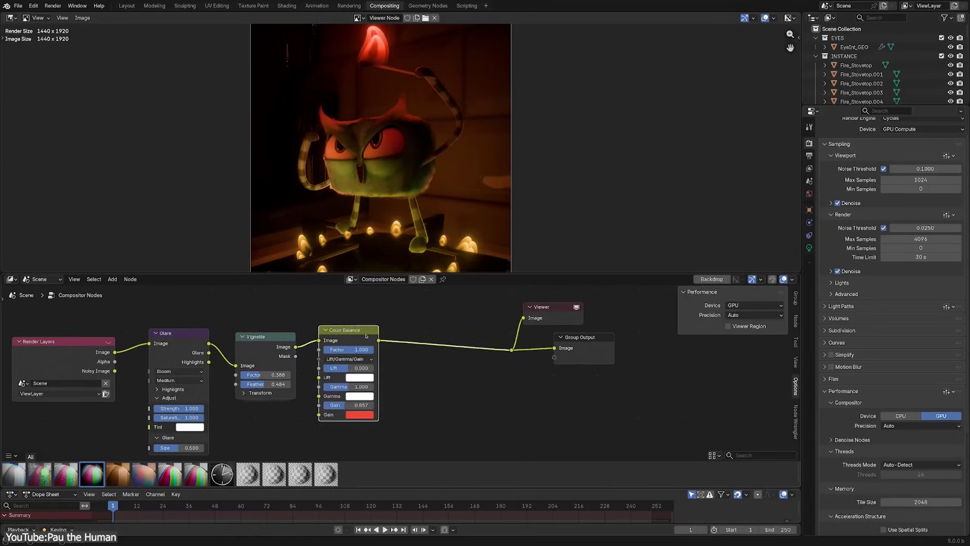
pyautogui.hotkey('shift', 'a')
pyautogui.moveTo(398, 337)
pyautogui.click(529, 353)
pyautogui.click(460, 376)
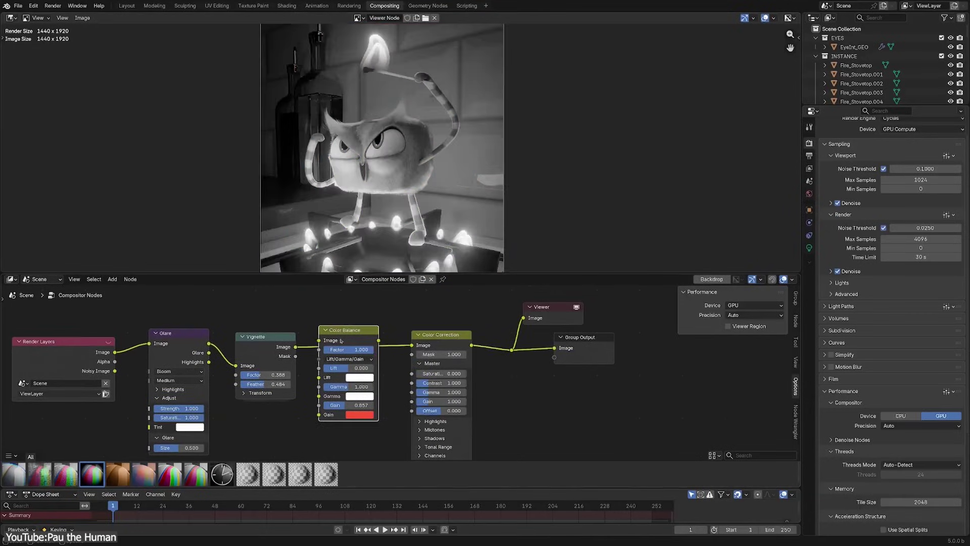
pyautogui.moveTo(321, 342); pyautogui.dragTo(416, 344)
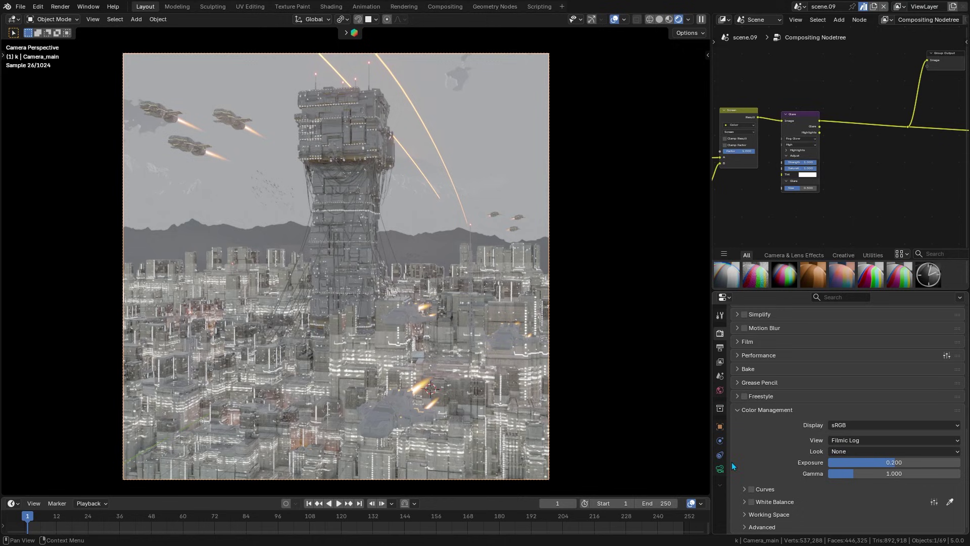
# Change the city render's View from Filmic Log to ACES 2.0, and then to Raw
pyautogui.click(857, 440)
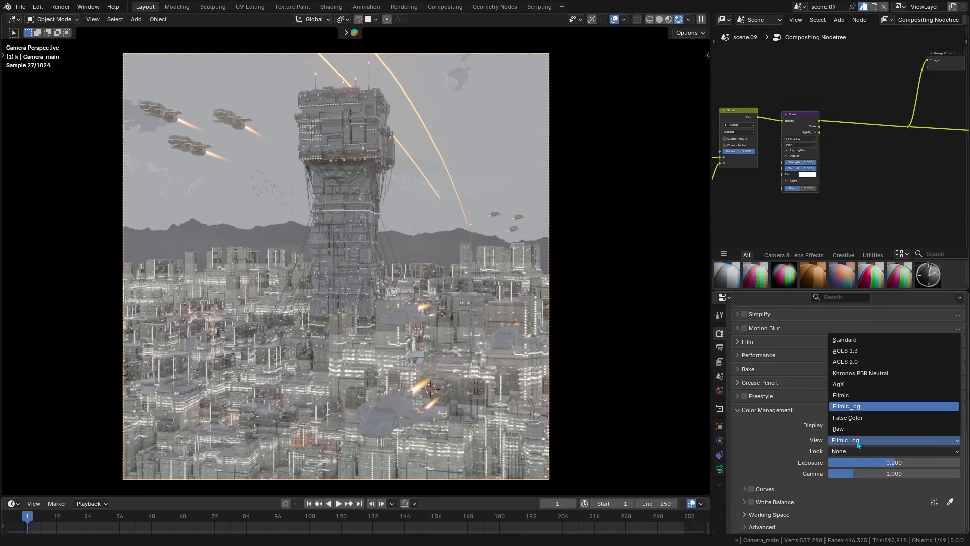
pyautogui.click(853, 362)
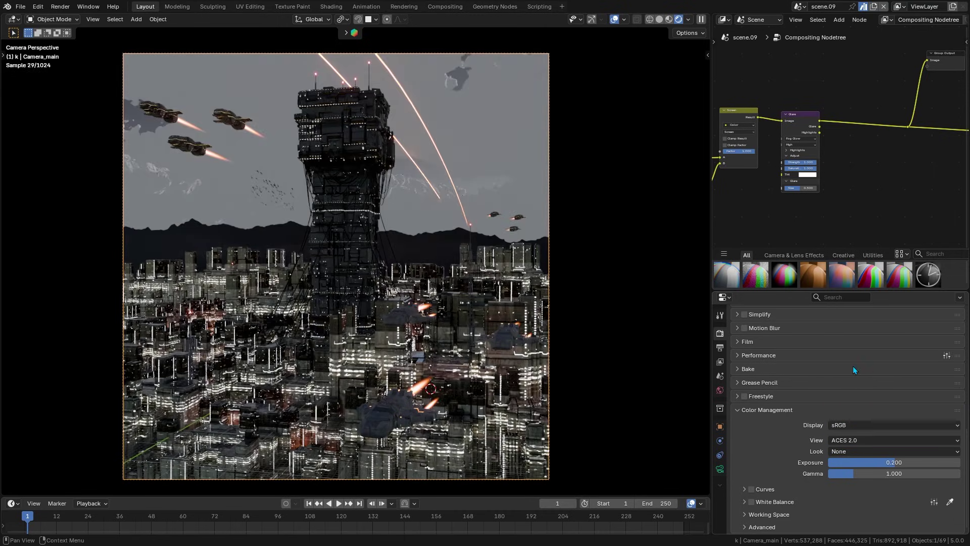
pyautogui.click(834, 444)
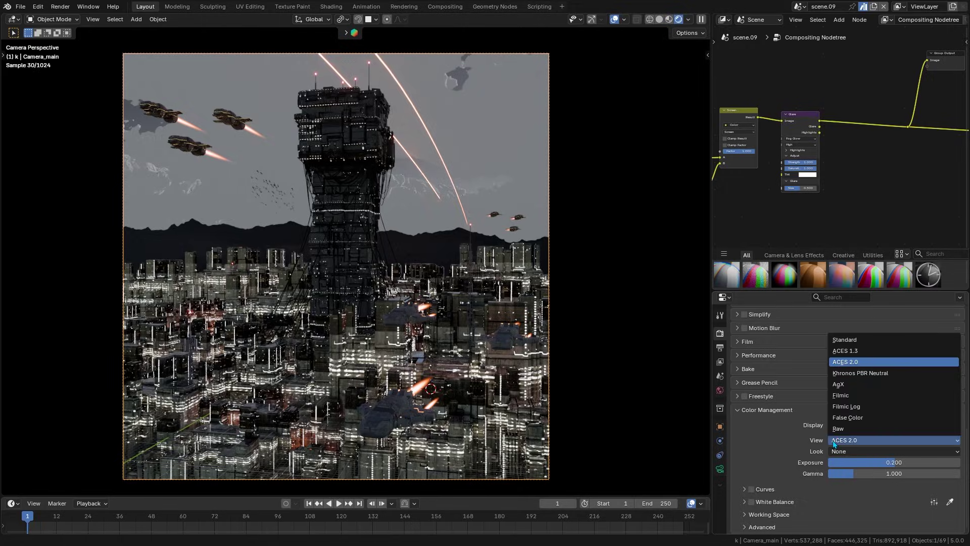
pyautogui.click(841, 429)
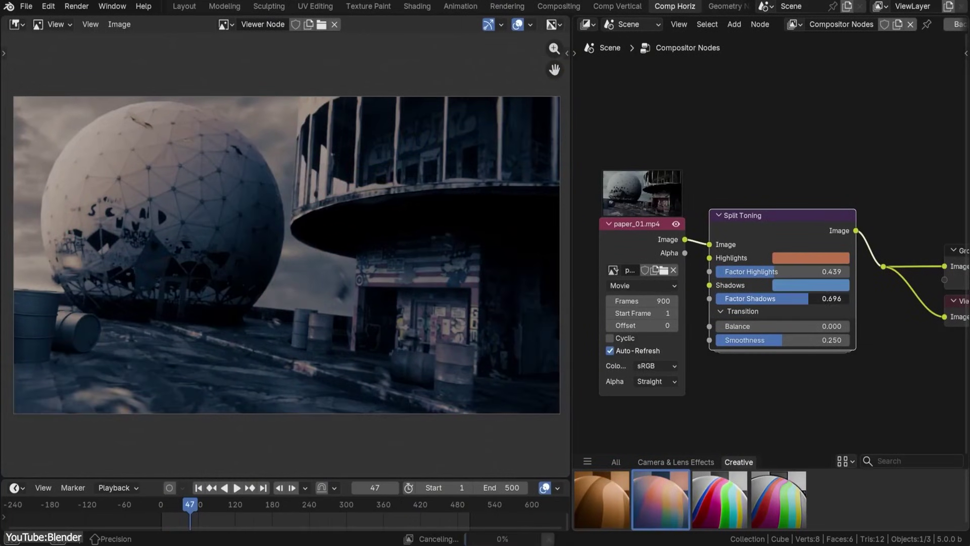
# Lower Split Toning's shadows factor to about 0.46 and add Tune Image with contrast -2.100
pyautogui.moveTo(808, 298); pyautogui.dragTo(777, 298)
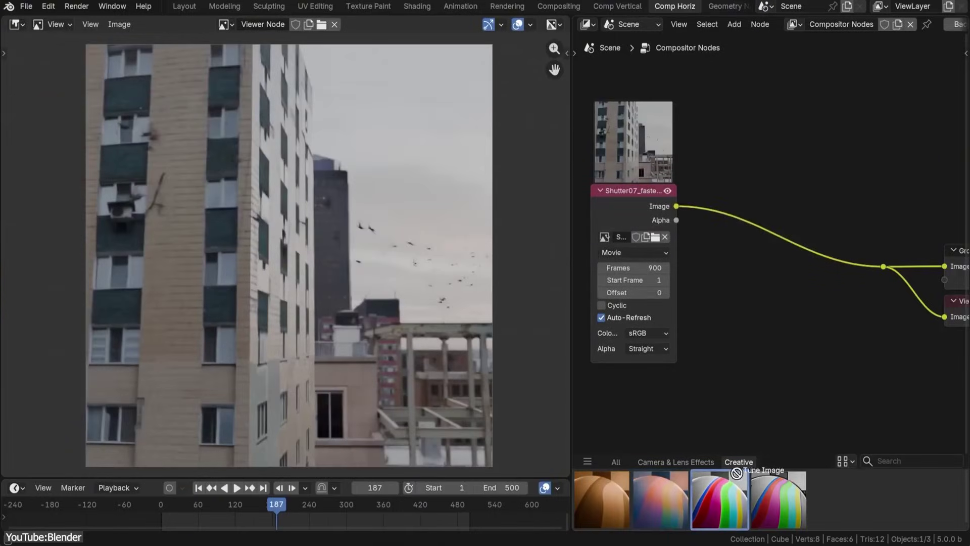
pyautogui.moveTo(736, 472); pyautogui.dragTo(770, 197)
pyautogui.moveTo(781, 236); pyautogui.dragTo(801, 277)
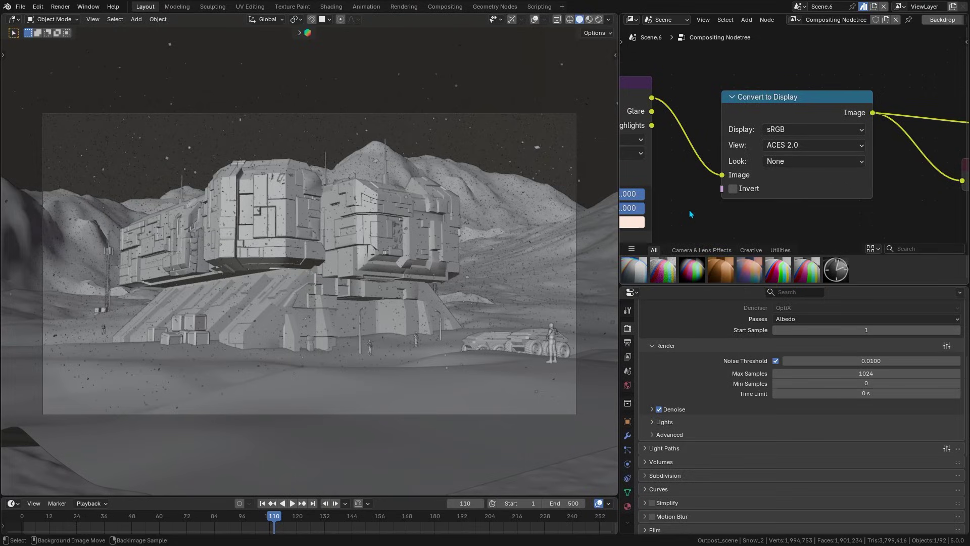
# Render the outpost in the viewport, set the node's view to Standard, and try Rec.2020 before sRGB
pyautogui.moveTo(681, 162); pyautogui.dragTo(696, 142, button='middle')
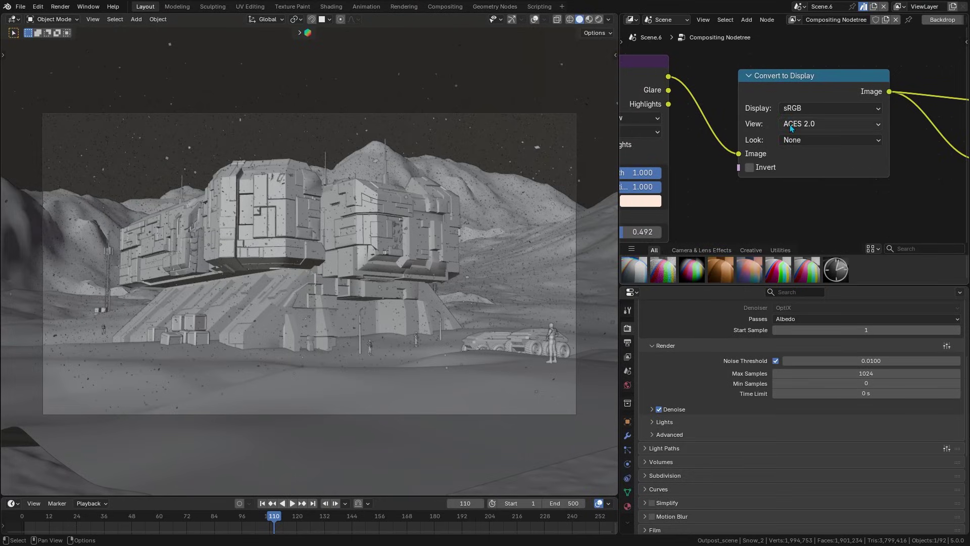
pyautogui.click(599, 20)
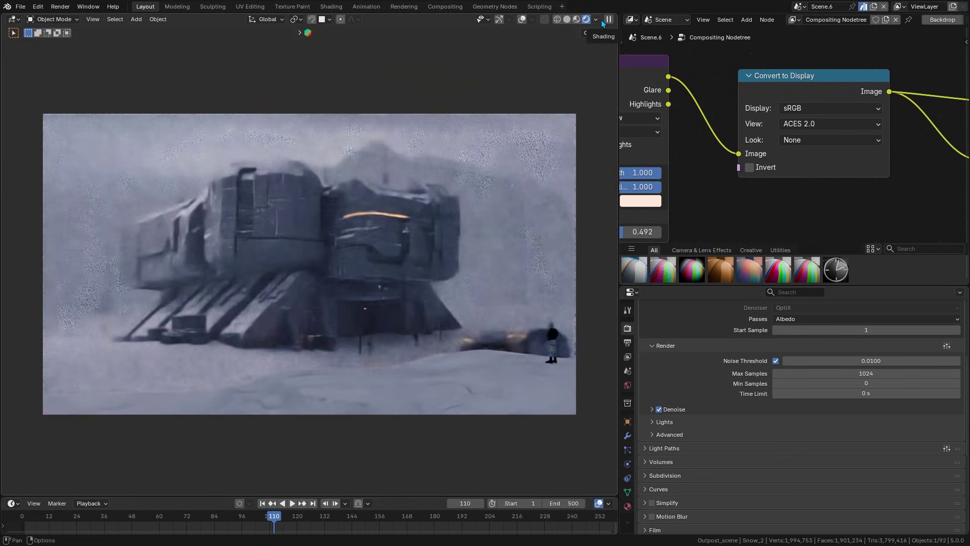
pyautogui.click(810, 125)
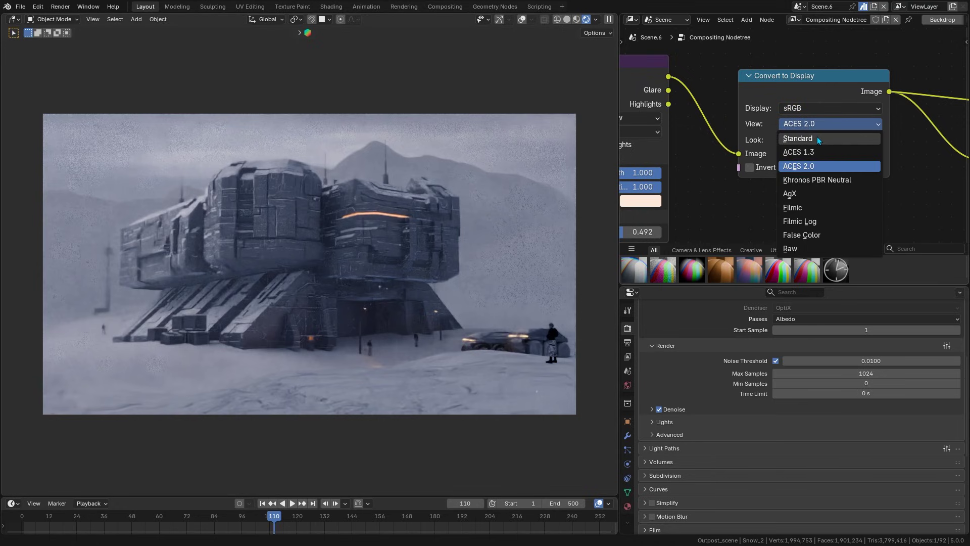
pyautogui.click(816, 137)
pyautogui.click(808, 110)
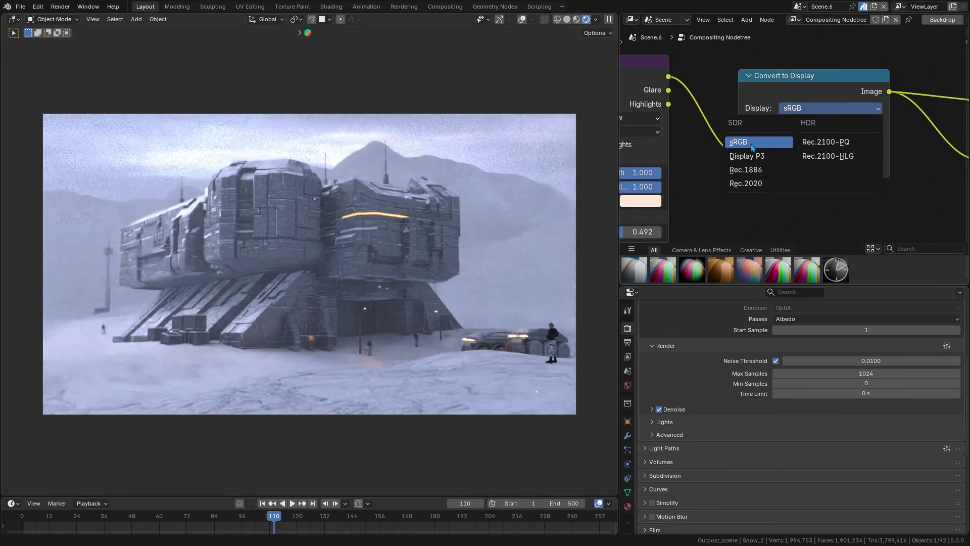
pyautogui.click(745, 184)
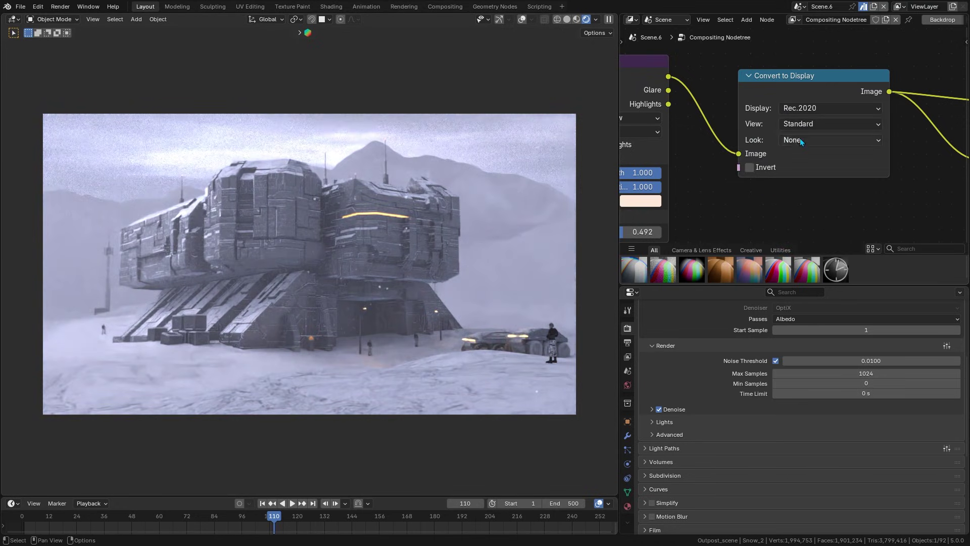
pyautogui.click(810, 110)
pyautogui.click(761, 143)
# Cycle the Convert to Display view through AgX and Raw, then set it back to ACES 2.0
pyautogui.click(810, 125)
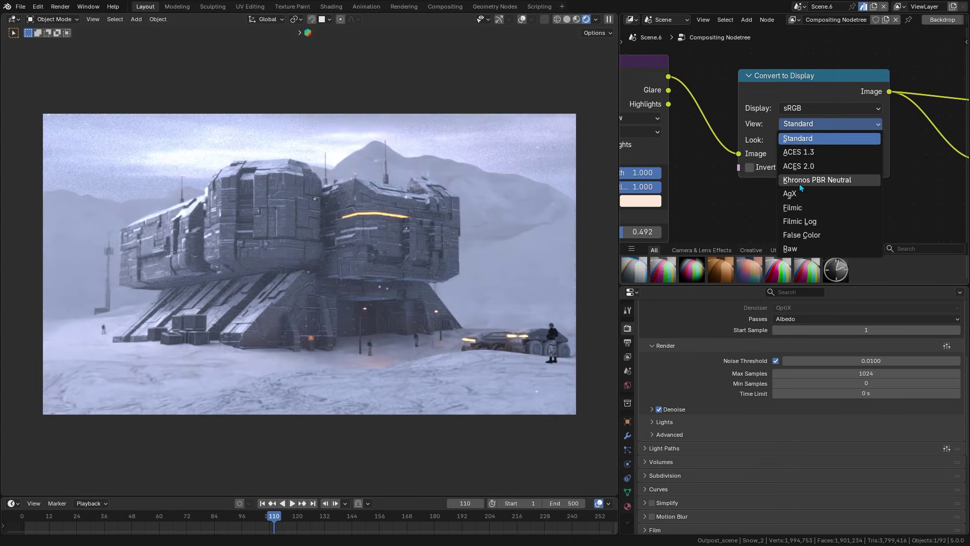
pyautogui.click(802, 193)
pyautogui.click(814, 126)
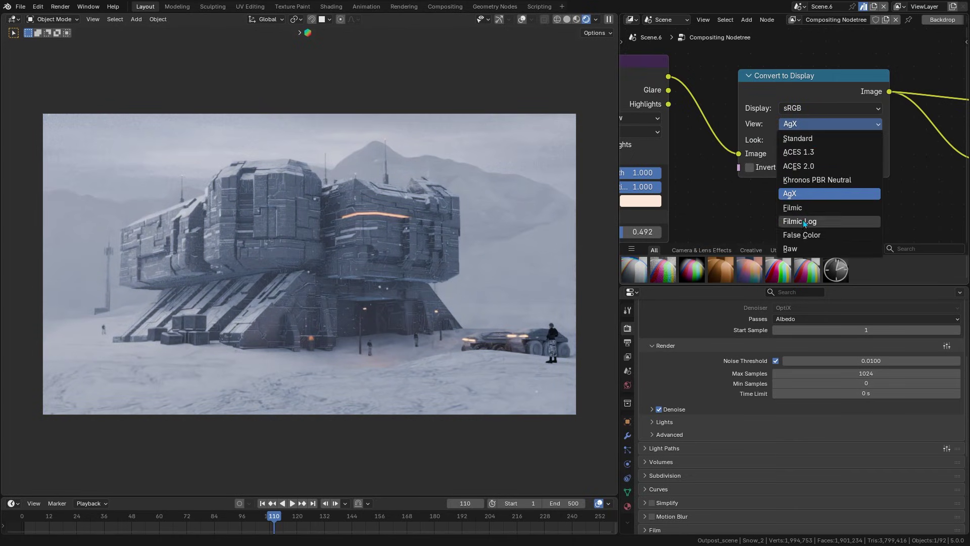
pyautogui.click(807, 249)
pyautogui.click(831, 125)
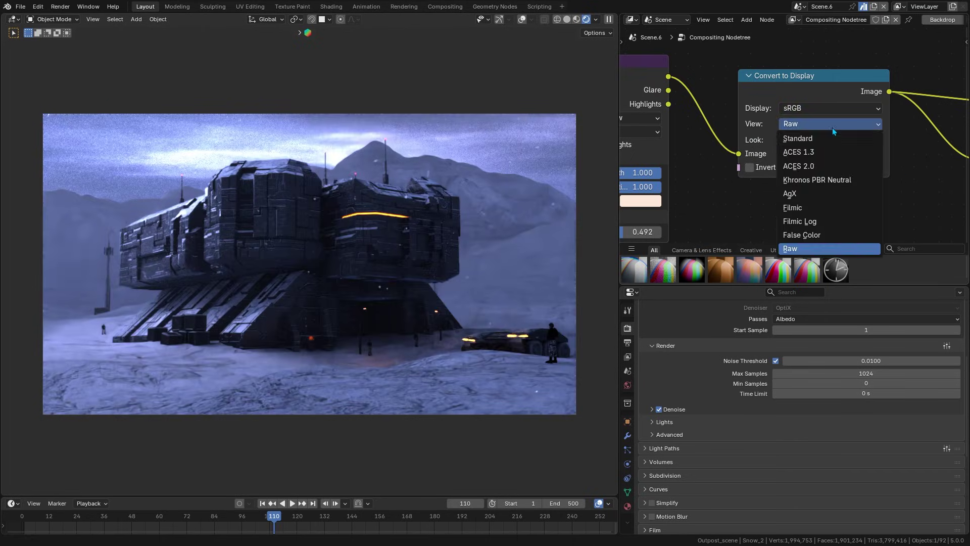
pyautogui.click(808, 167)
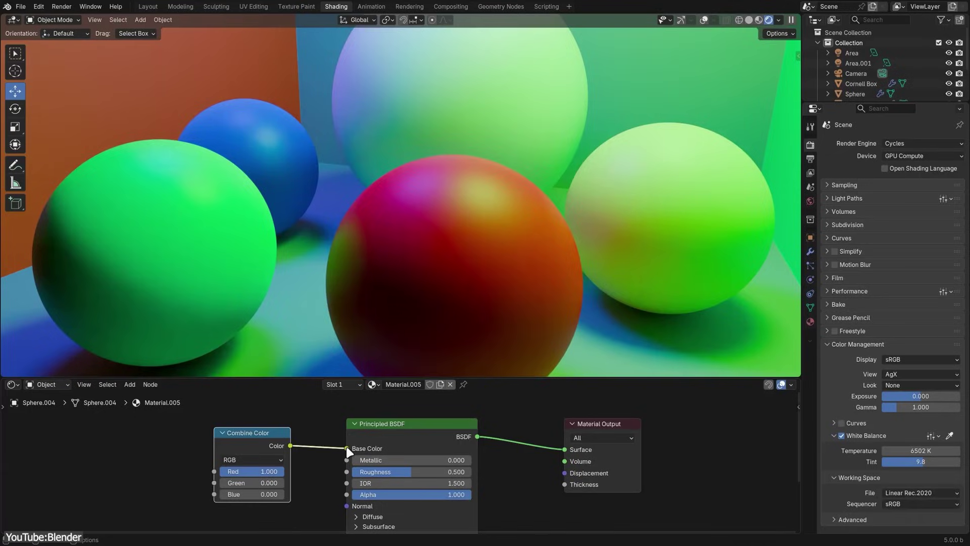
pyautogui.click(449, 449)
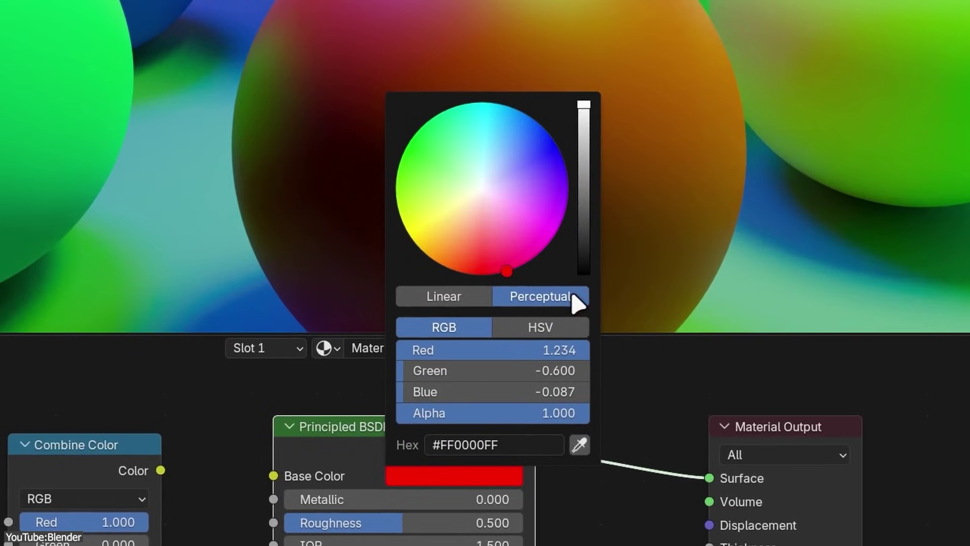
# Tweak the sphere's red base colour (green 0.655, red 0.958) and tint the light lilac (R 0.888, G 0.835)
pyautogui.click(461, 297)
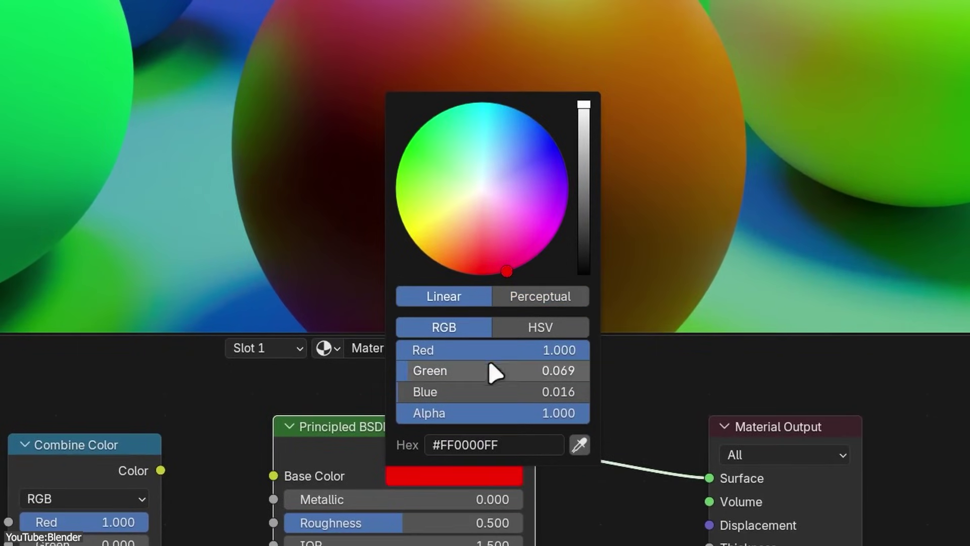
pyautogui.moveTo(493, 371); pyautogui.dragTo(396, 372)
pyautogui.click(551, 298)
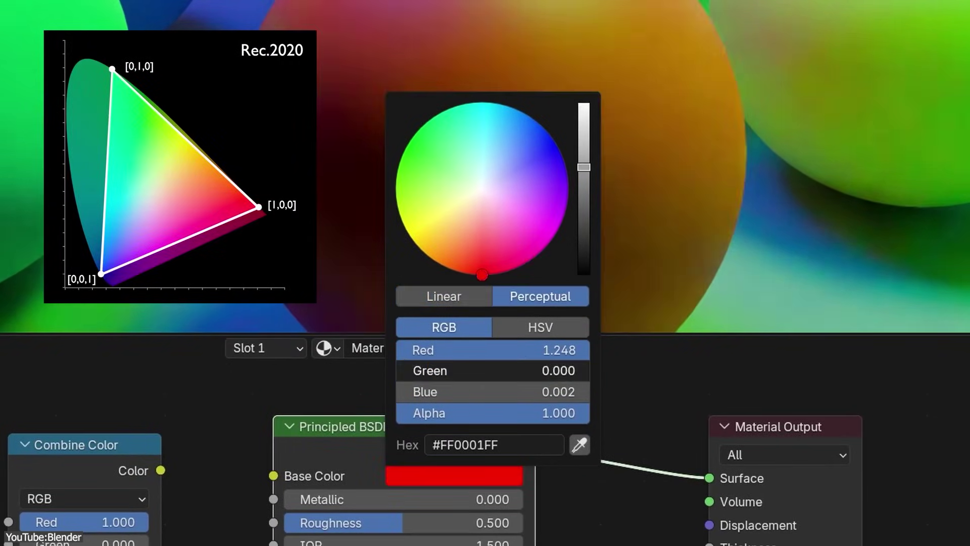
pyautogui.moveTo(469, 392); pyautogui.dragTo(531, 396)
pyautogui.moveTo(531, 350); pyautogui.dragTo(486, 350)
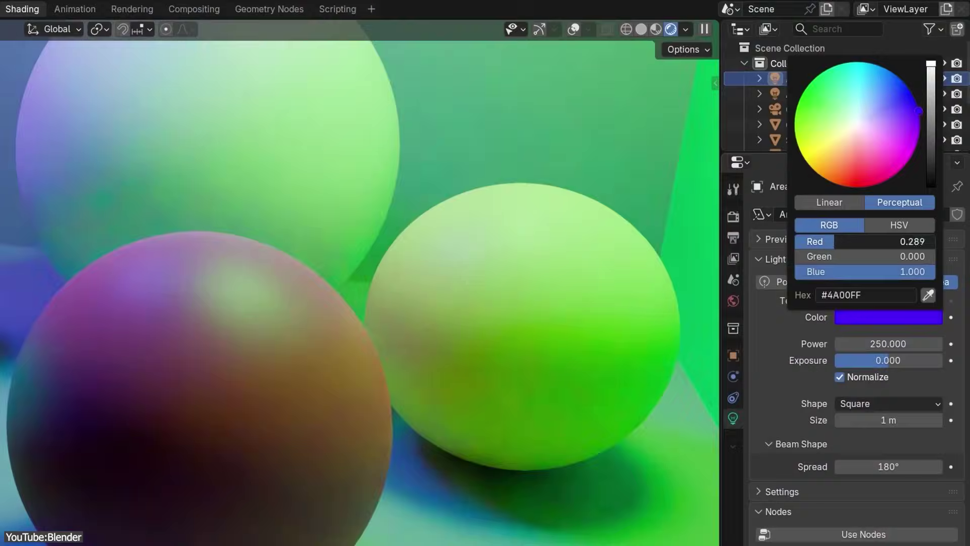
pyautogui.moveTo(838, 241); pyautogui.dragTo(917, 241)
pyautogui.moveTo(843, 259); pyautogui.dragTo(938, 258)
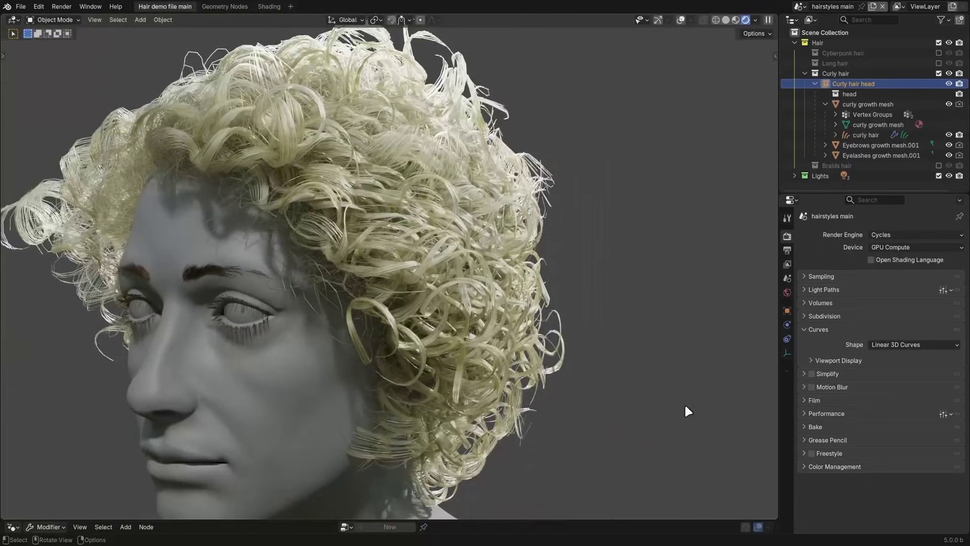
# Orbit the viewport to a three-quarter view of the curly-haired head
pyautogui.moveTo(686, 411); pyautogui.dragTo(181, 350, button='middle')
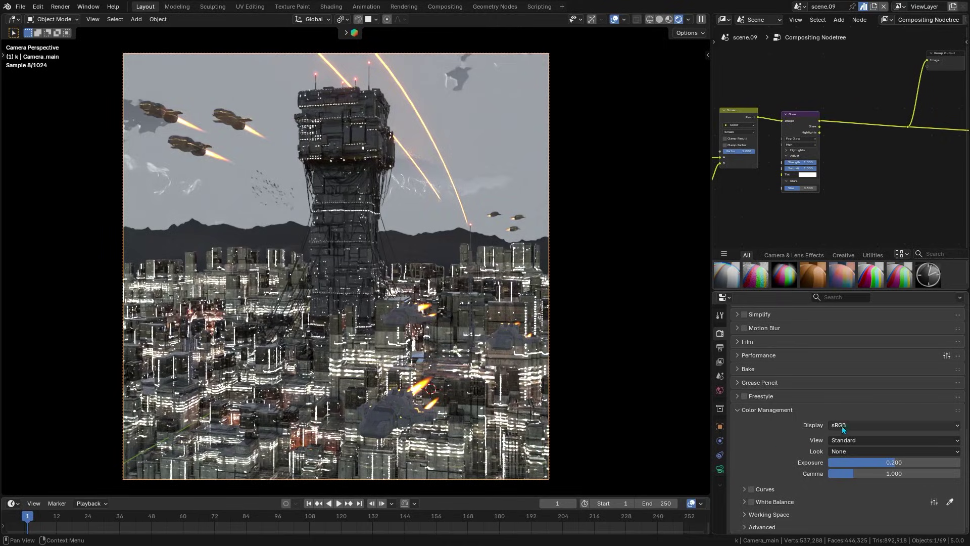
# Set the scene's view transform to ACES 2.0 and its display to Rec.2020
pyautogui.click(855, 441)
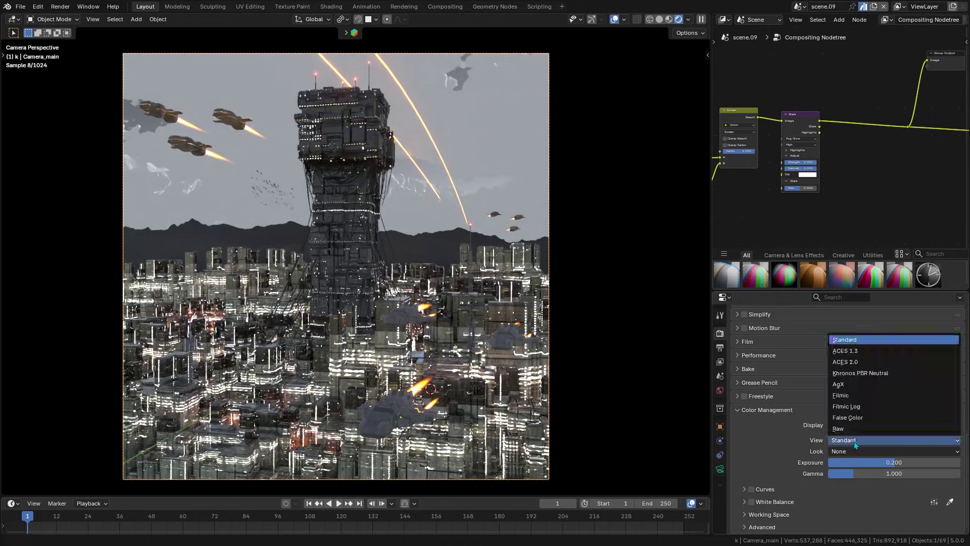
pyautogui.click(837, 363)
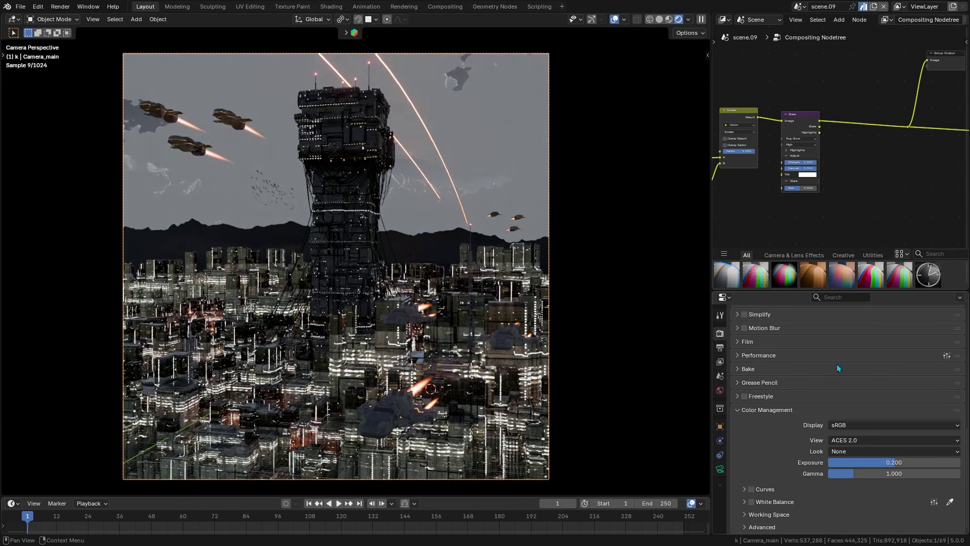
pyautogui.click(837, 426)
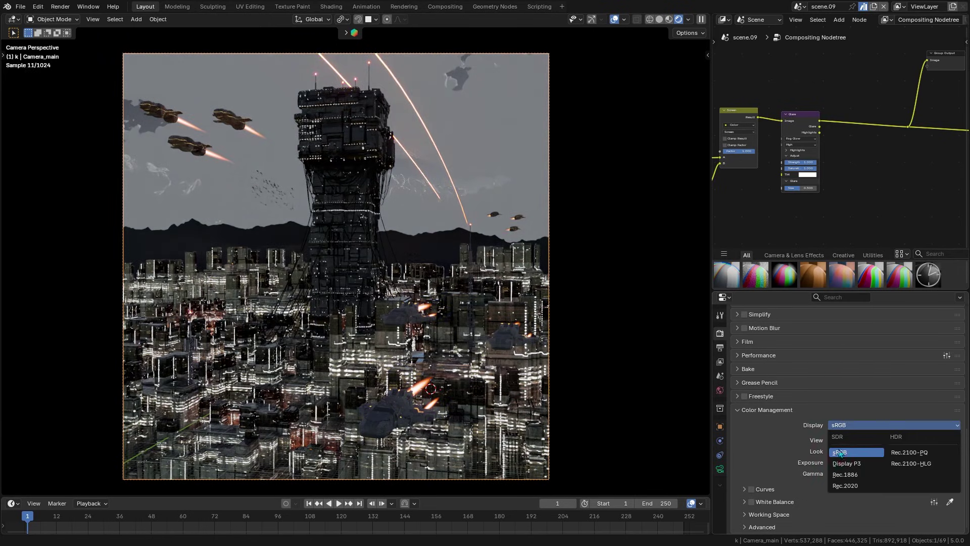
pyautogui.click(844, 487)
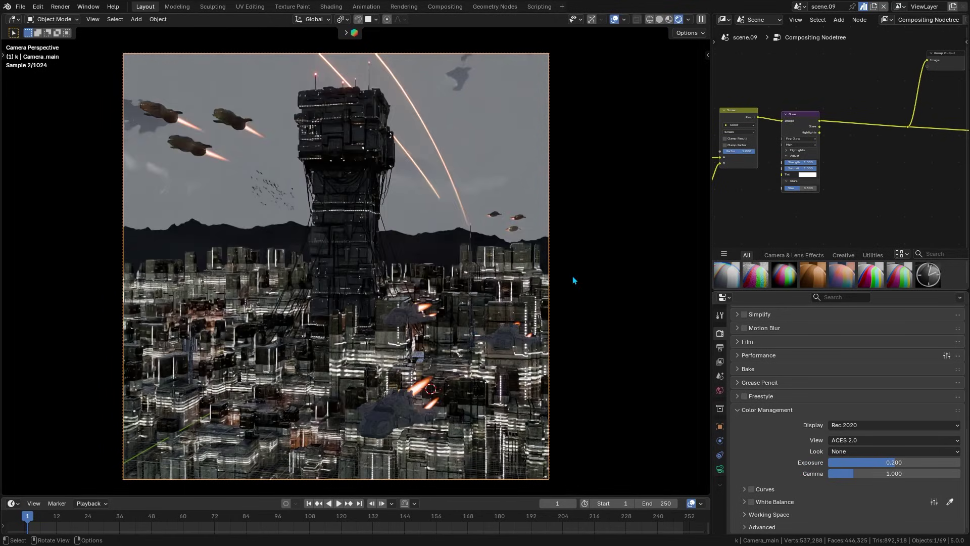
# Compare the ACES 1.3 and AgX view transforms, then return to ACES 2.0
pyautogui.click(852, 440)
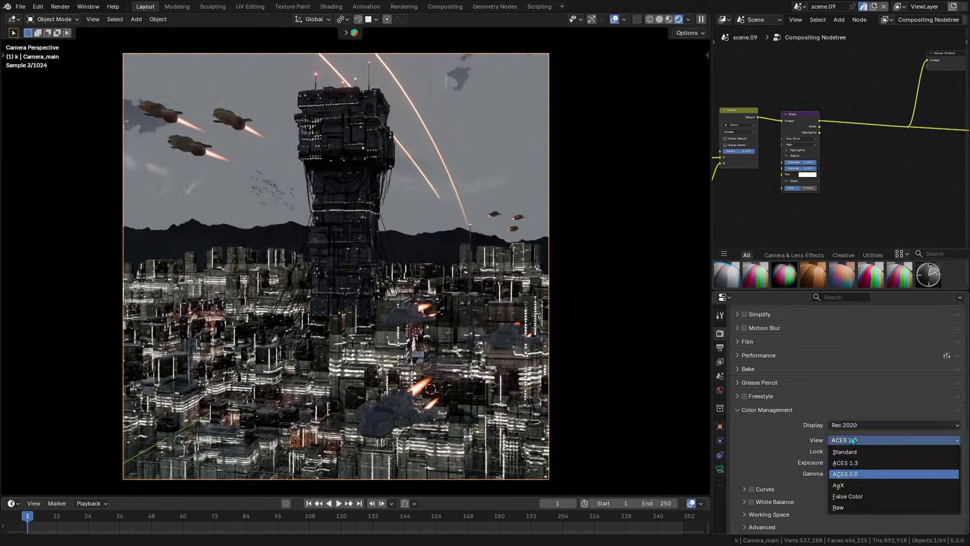
pyautogui.click(844, 464)
pyautogui.click(849, 441)
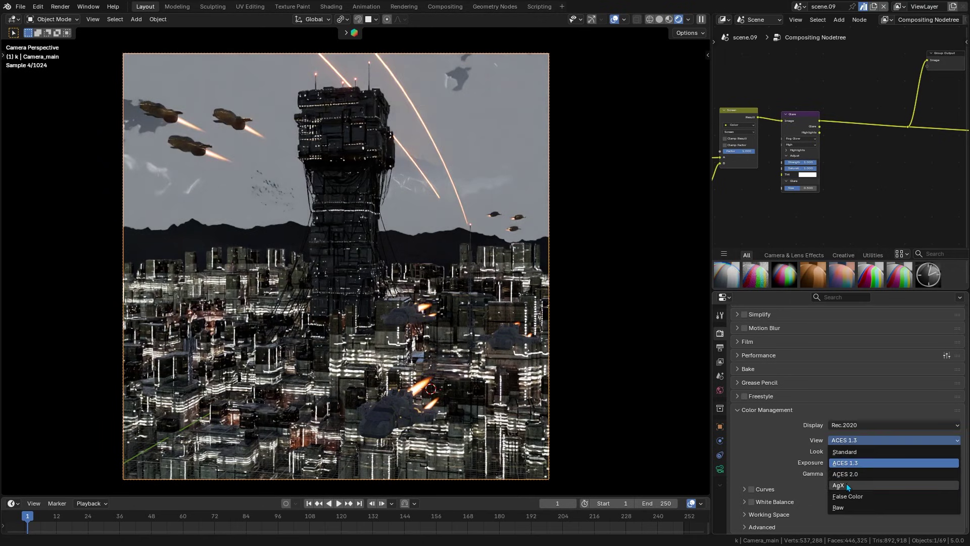
pyautogui.click(847, 484)
pyautogui.click(847, 440)
pyautogui.click(846, 474)
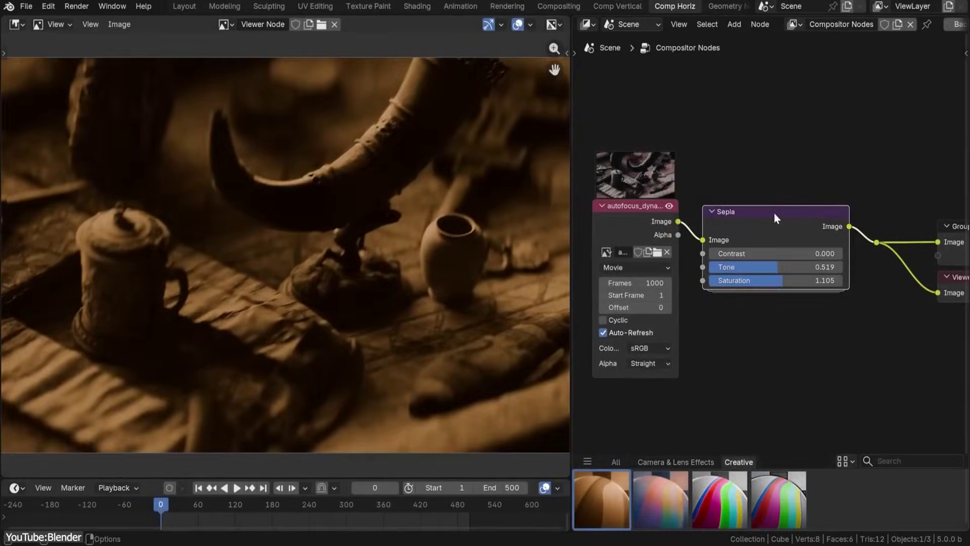
# Insert Sepia and Split Toning nodes into the image link, raising highlights for an orange tint
pyautogui.moveTo(773, 281)
pyautogui.mouseDown()
pyautogui.moveTo(717, 280)
pyautogui.moveTo(803, 281)
pyautogui.moveTo(774, 281)
pyautogui.mouseUp()
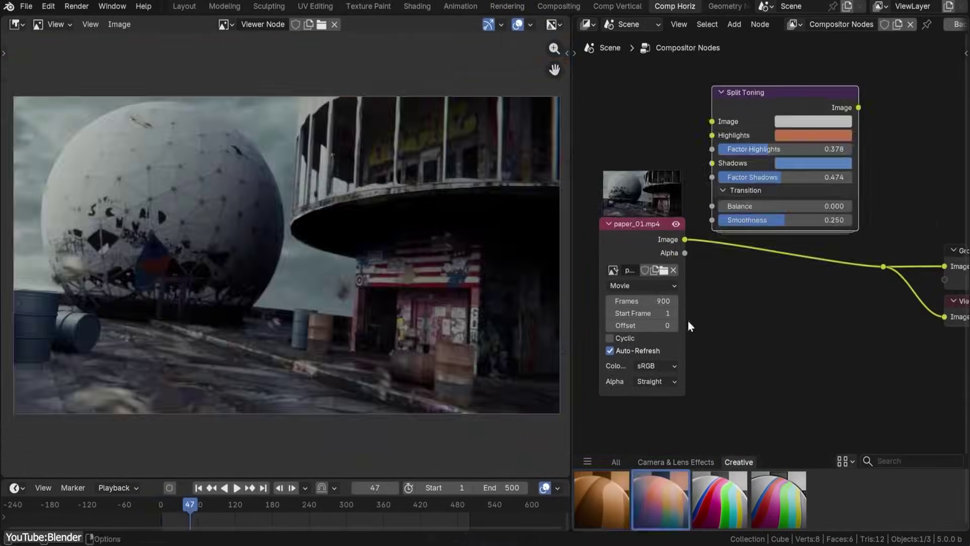
pyautogui.moveTo(778, 96); pyautogui.dragTo(772, 216)
pyautogui.moveTo(808, 271); pyautogui.dragTo(849, 271)
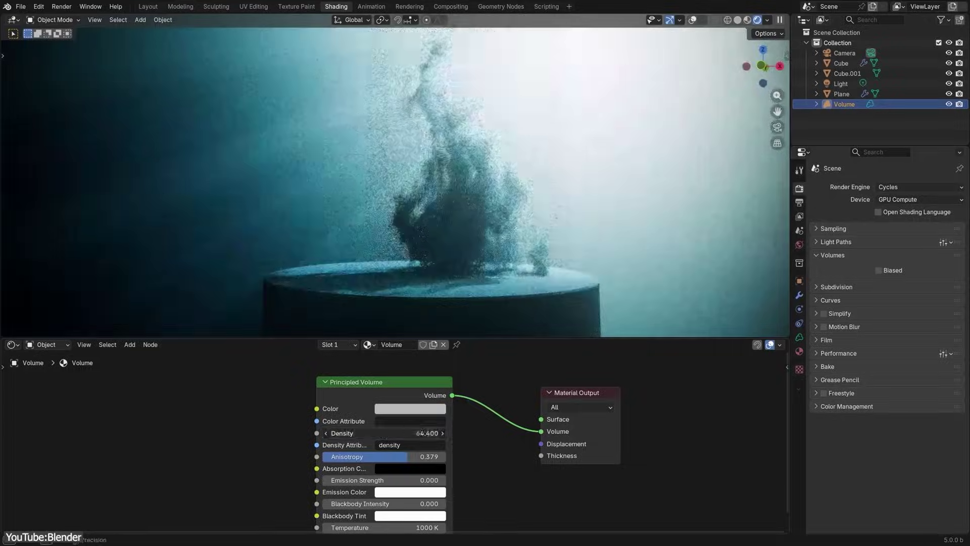
# Enable biased volumes and set camera distortion K1 to -0.191, with swirl amplitude reset to 0
pyautogui.click(892, 269)
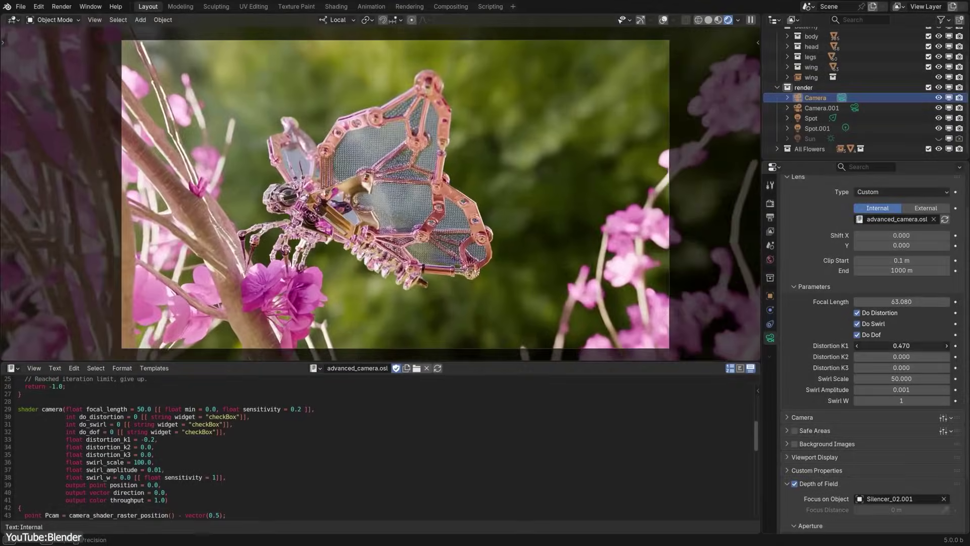
pyautogui.moveTo(901, 345); pyautogui.dragTo(868, 346)
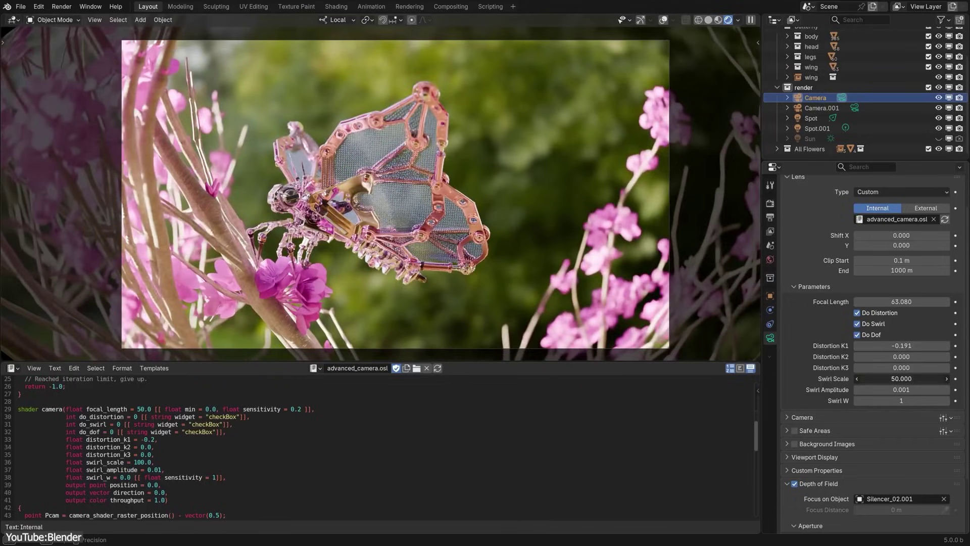
pyautogui.moveTo(901, 379); pyautogui.dragTo(884, 390)
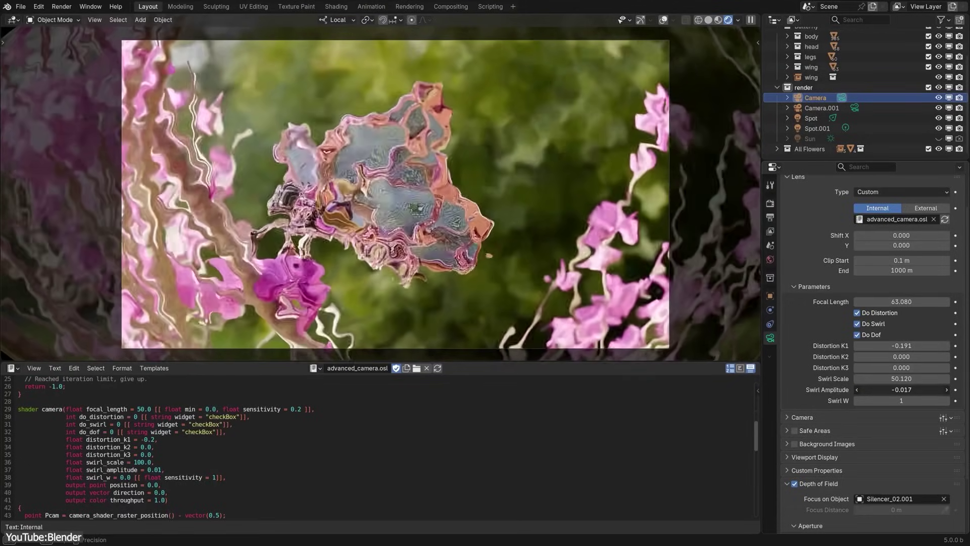
pyautogui.press('BackSpace')
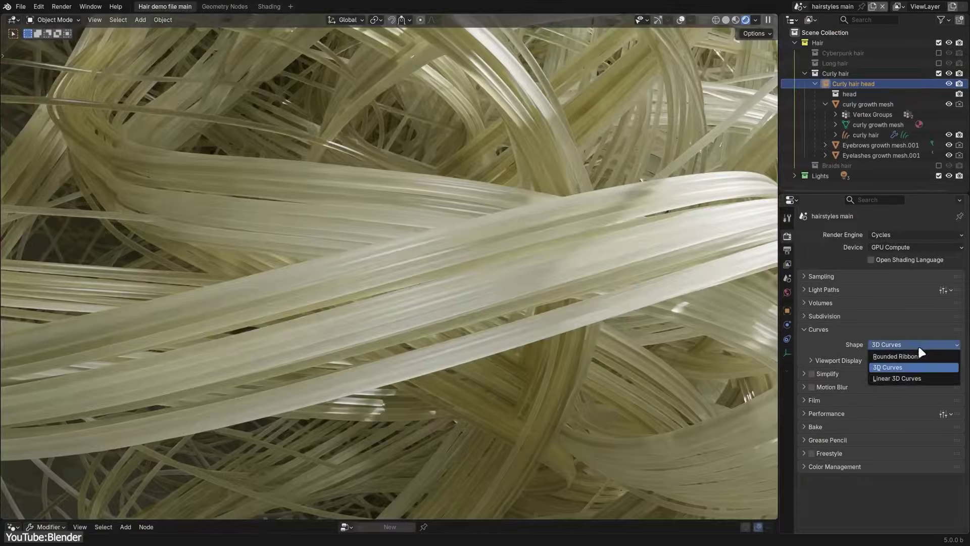
# Set the Curves Shape in Render Properties to Linear 3D Curves
pyautogui.click(917, 378)
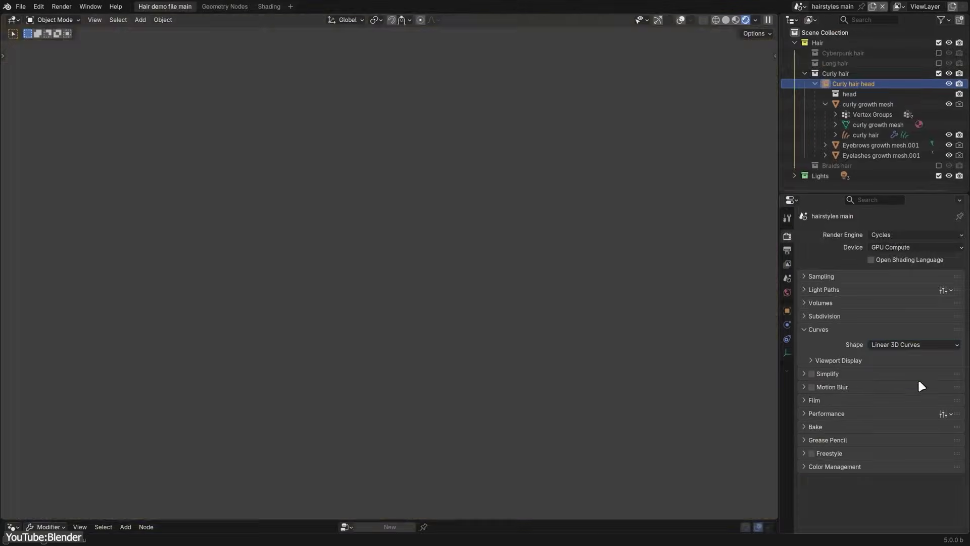